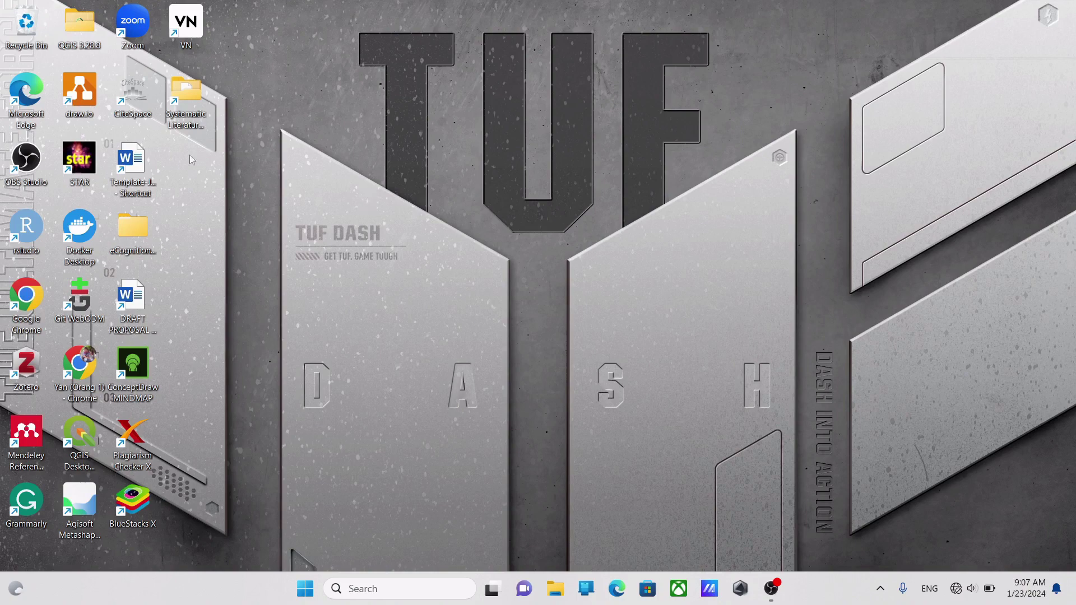
Launch STAR and open ContohDataRAKFaktorTunggal.csv from the SampleProject data.
double_click(79, 168)
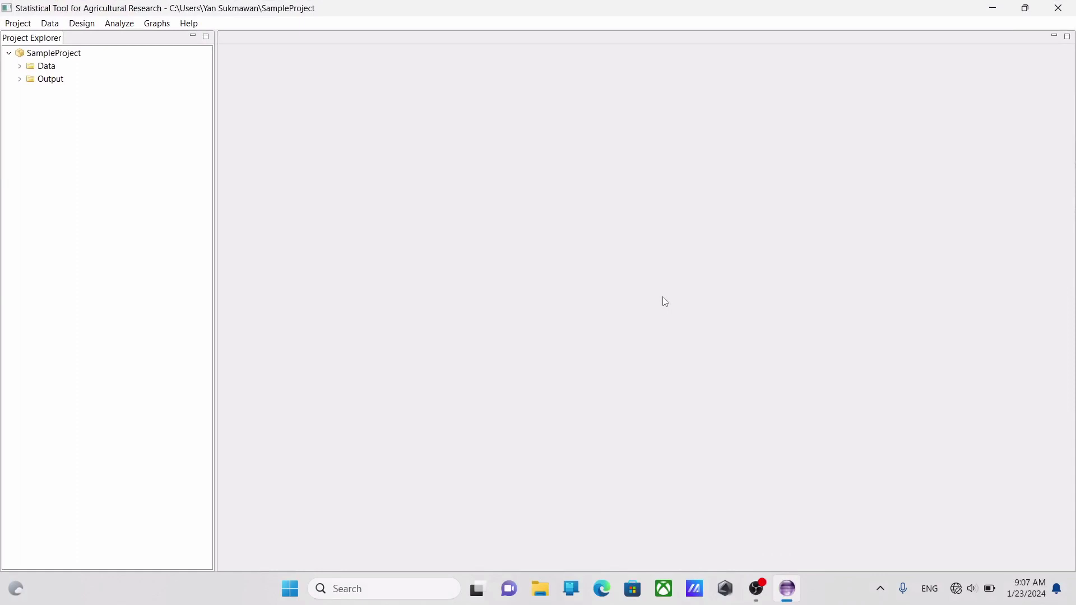
left_click(20, 66)
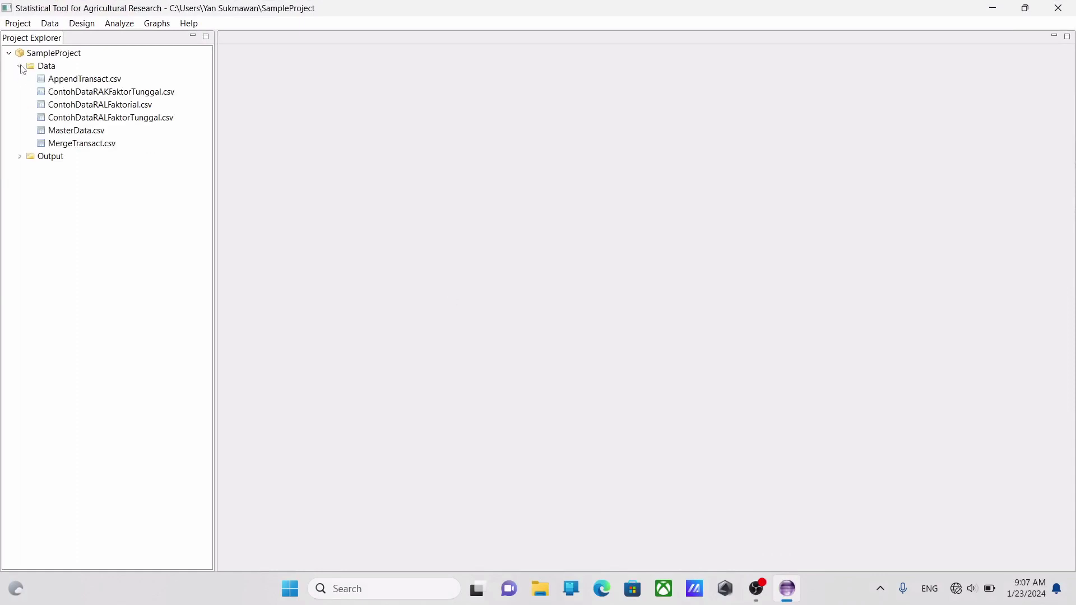
double_click(107, 97)
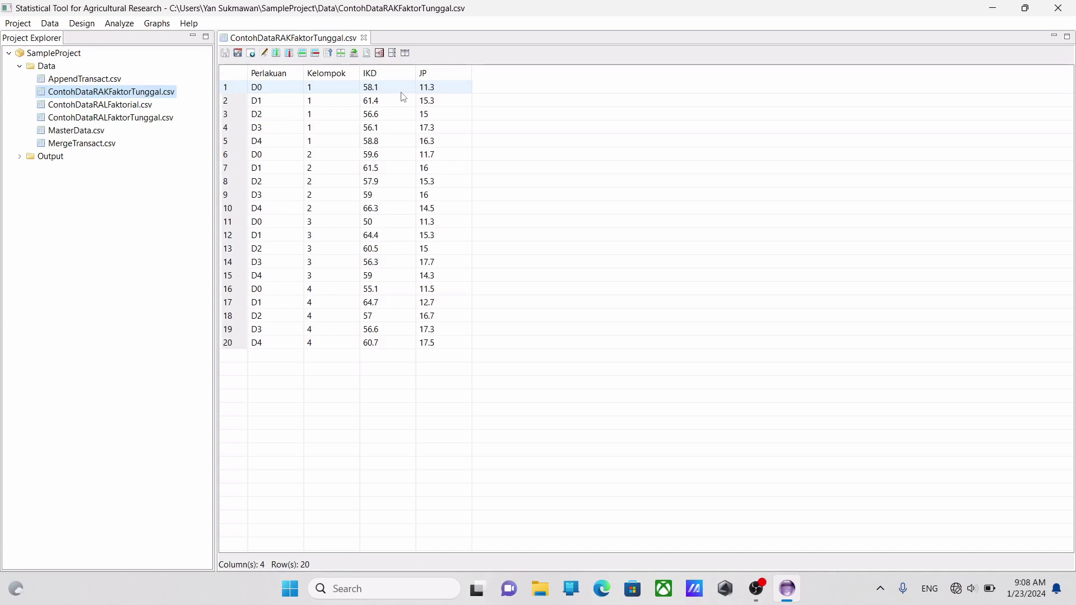
Switch Kelompok's variable type to Numeric and back to Factor in the variable information, and accept it.
left_click(264, 54)
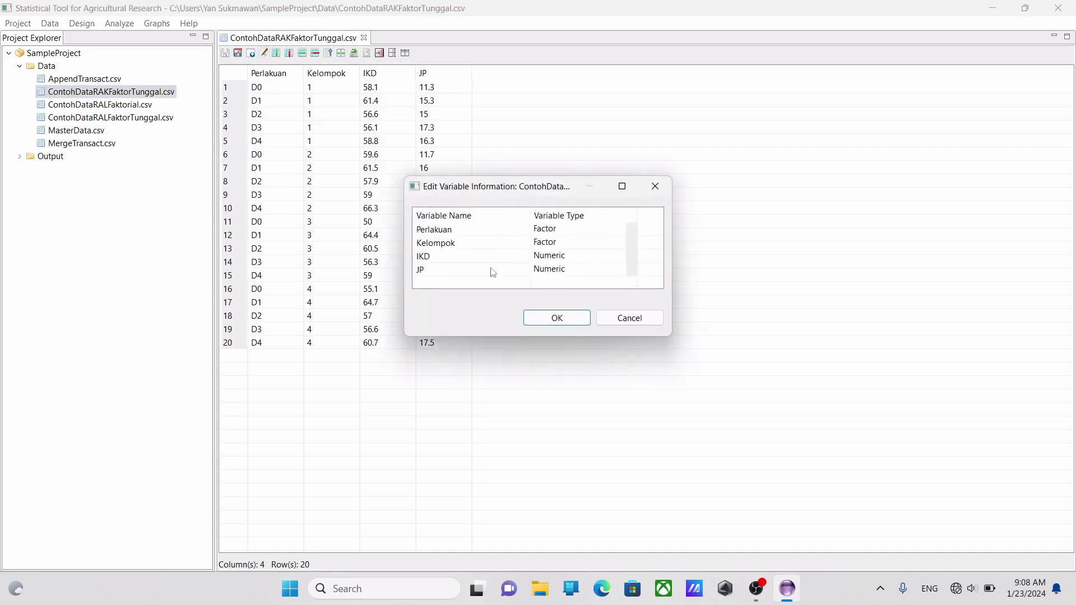
left_click_drag(547, 174, 662, 99)
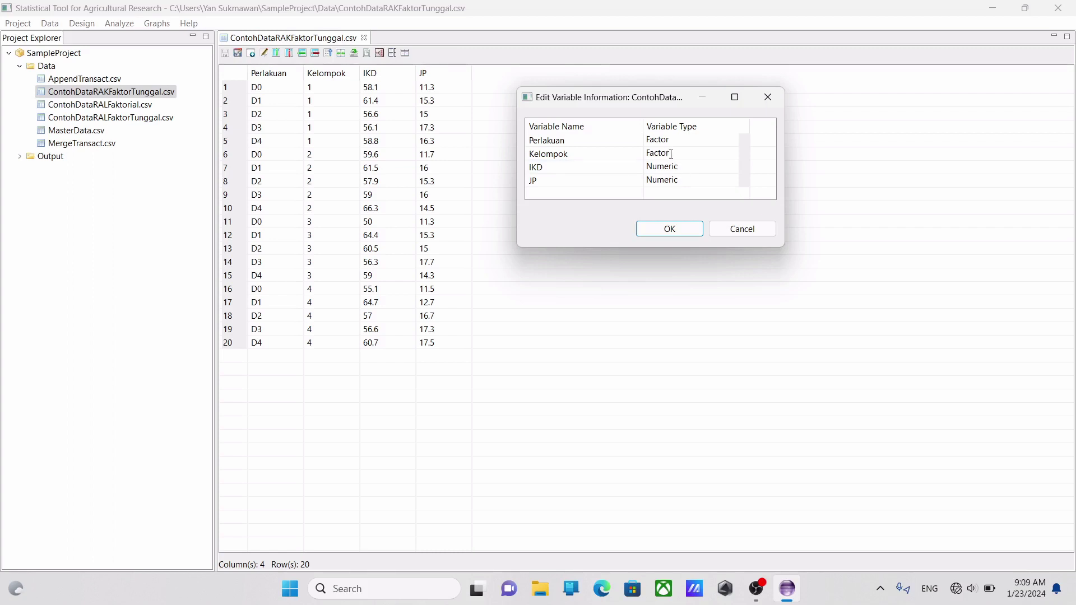
left_click(670, 154)
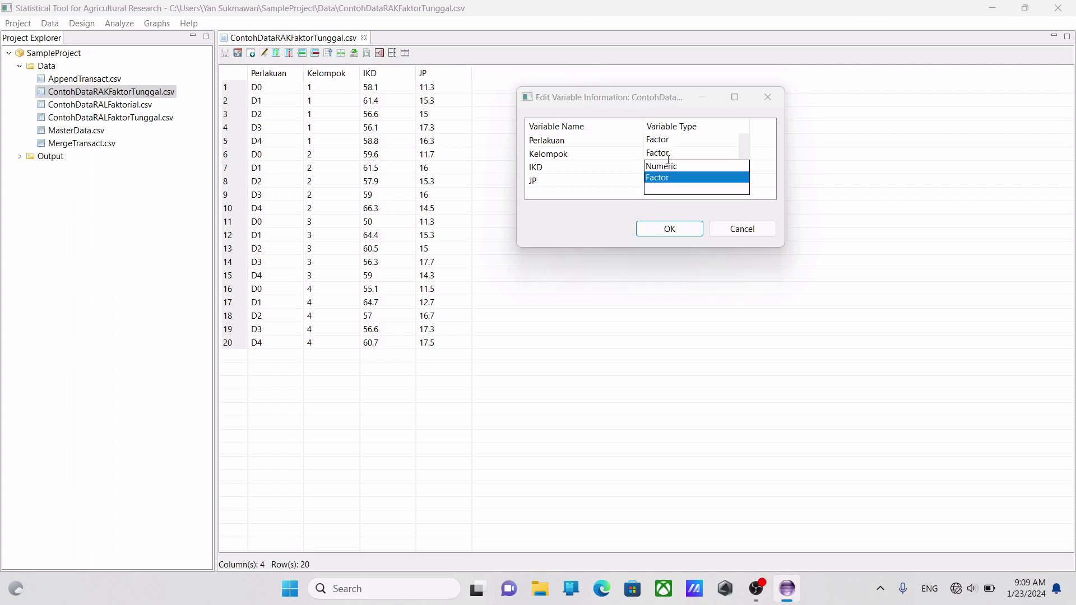
left_click(668, 166)
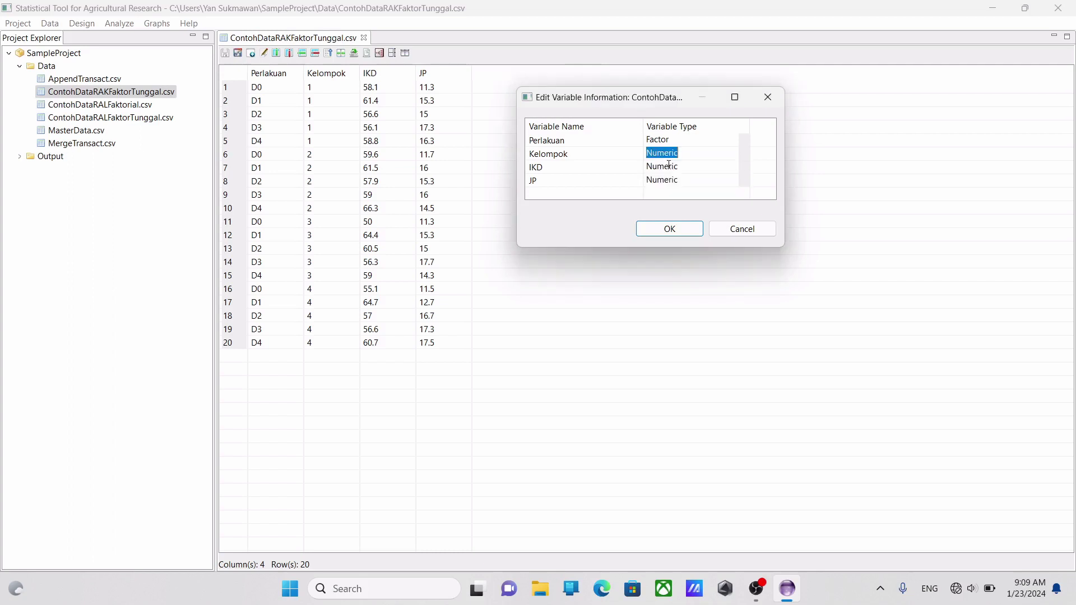
left_click(699, 152)
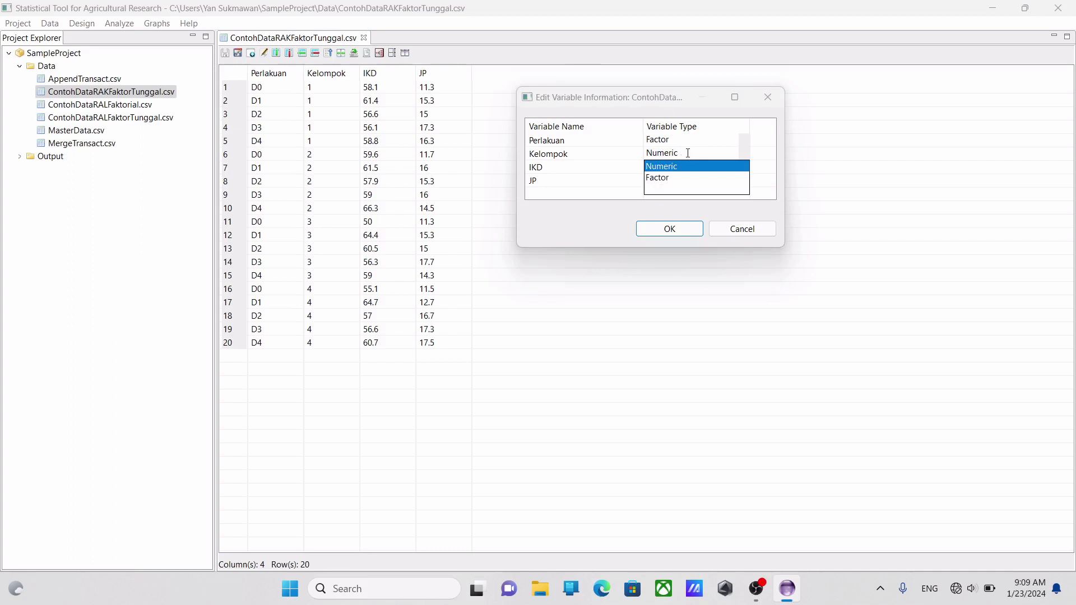
left_click(670, 178)
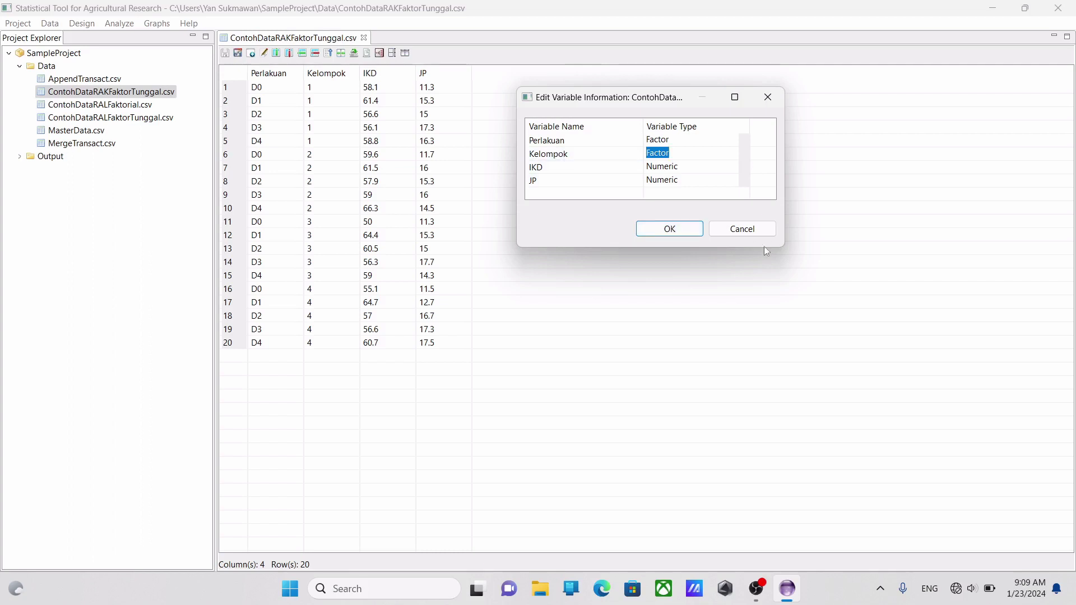
left_click(680, 234)
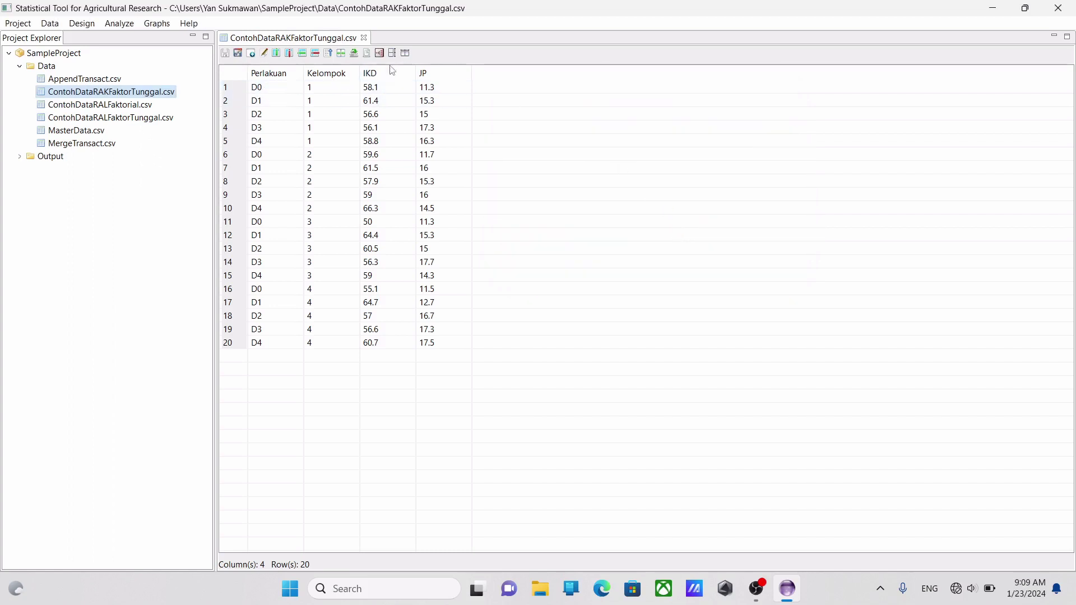
Set up a Randomized Complete Block Design analysis of variance with JP as response variable, Perlakuan as treatment and Kelompok as block.
left_click(123, 27)
left_click(157, 23)
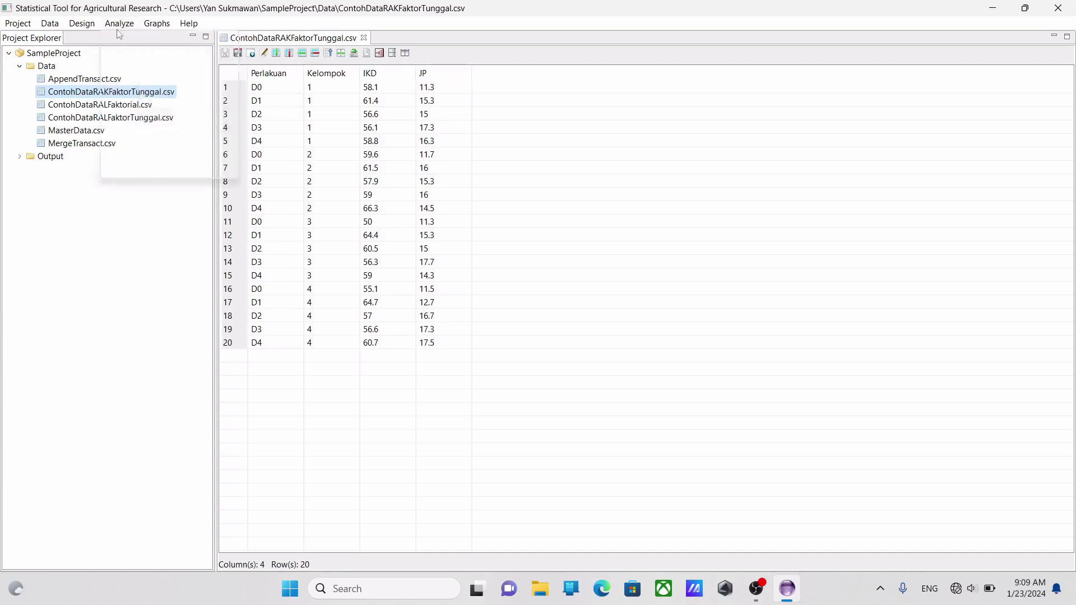
left_click(120, 23)
mouse_move(144, 104)
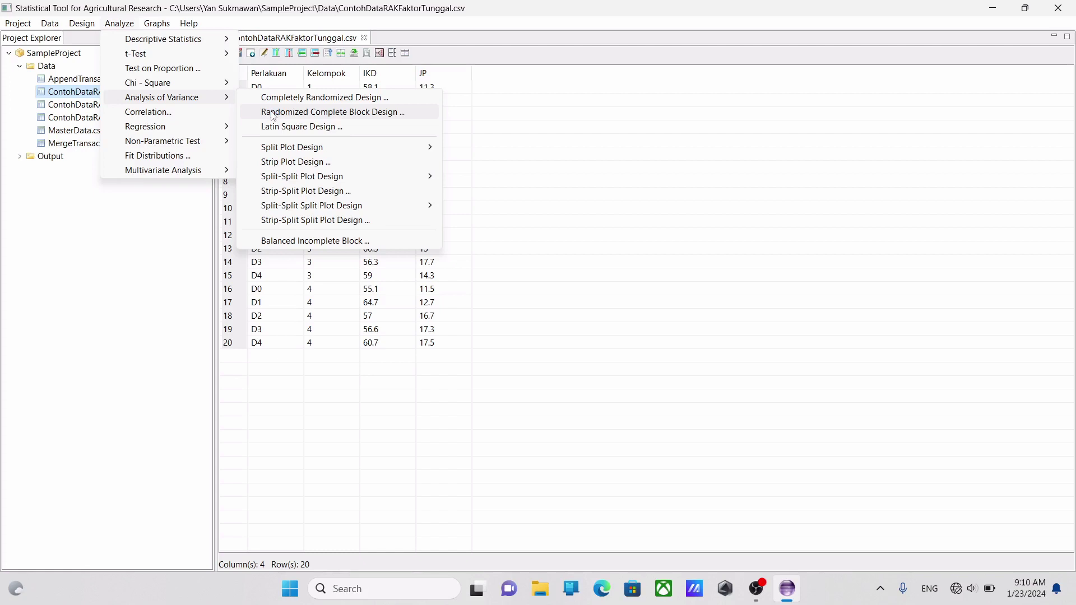
left_click(273, 116)
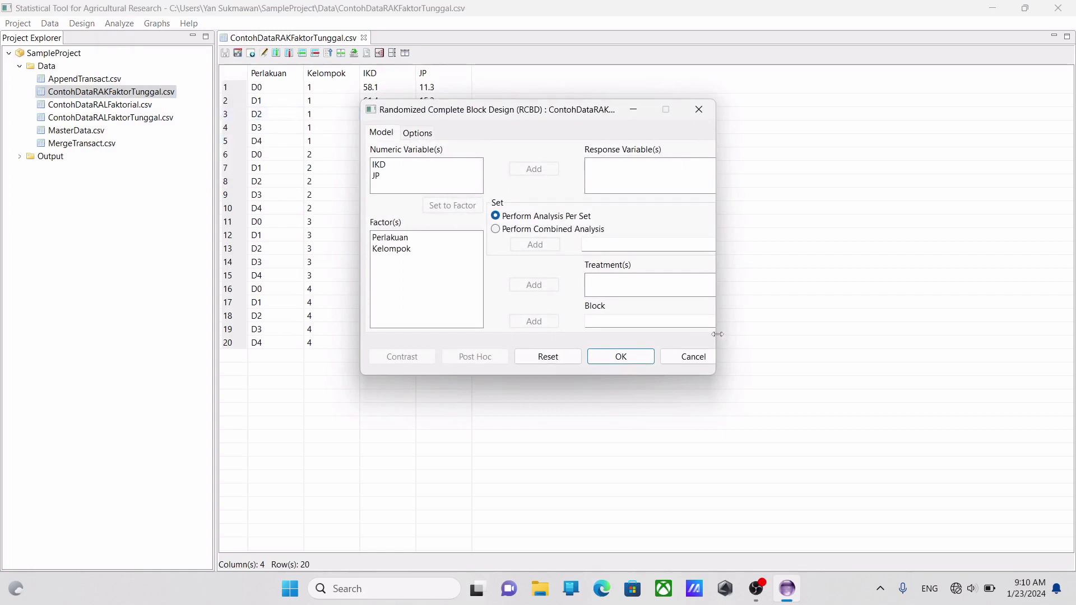
left_click_drag(718, 342, 836, 345)
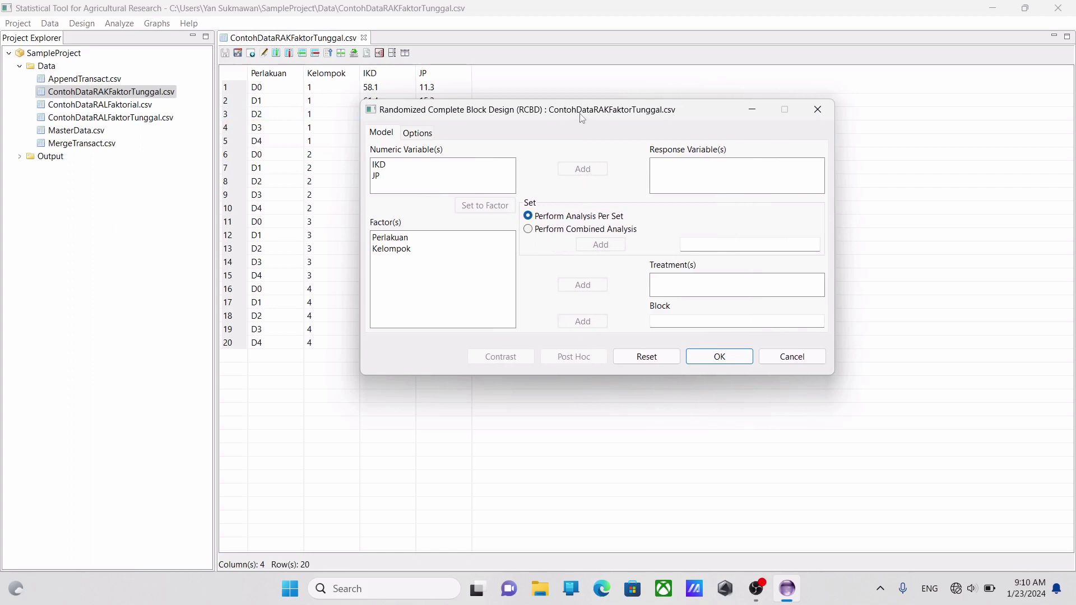
left_click_drag(581, 115, 594, 41)
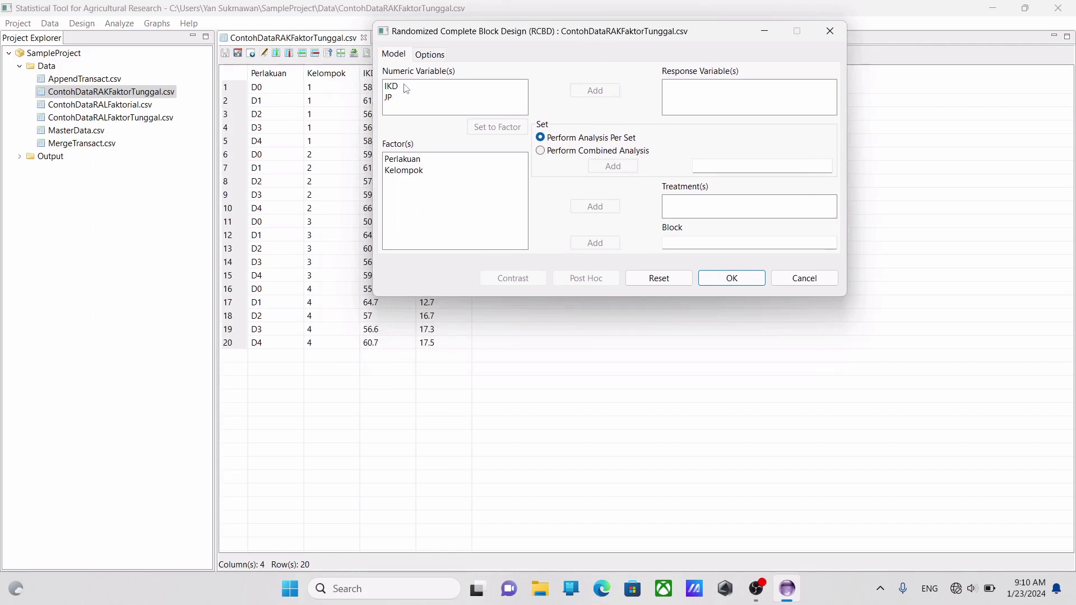
left_click(396, 98)
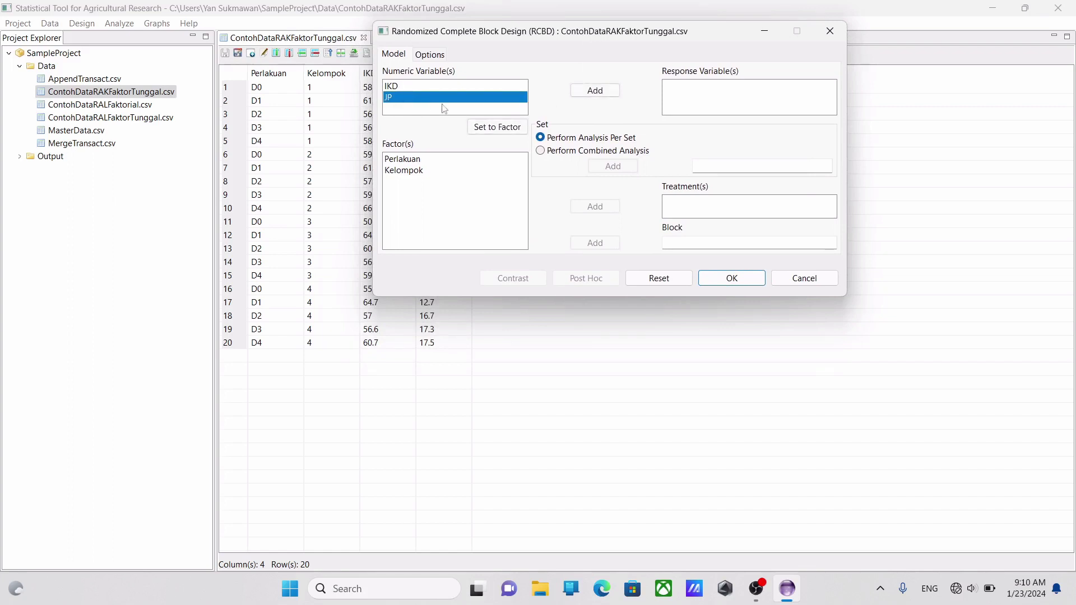
left_click(590, 96)
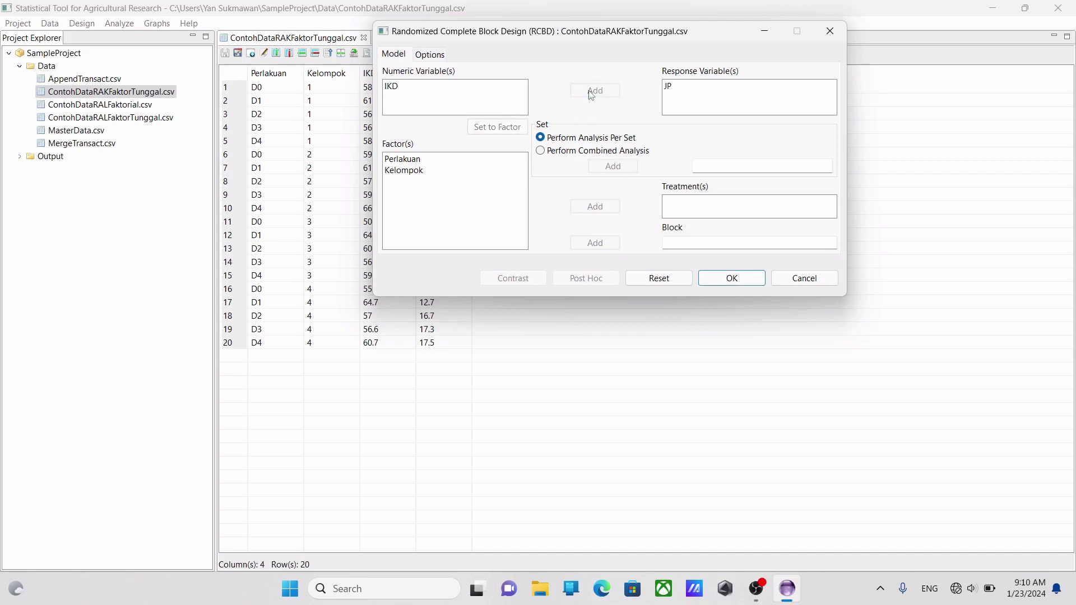
left_click(411, 160)
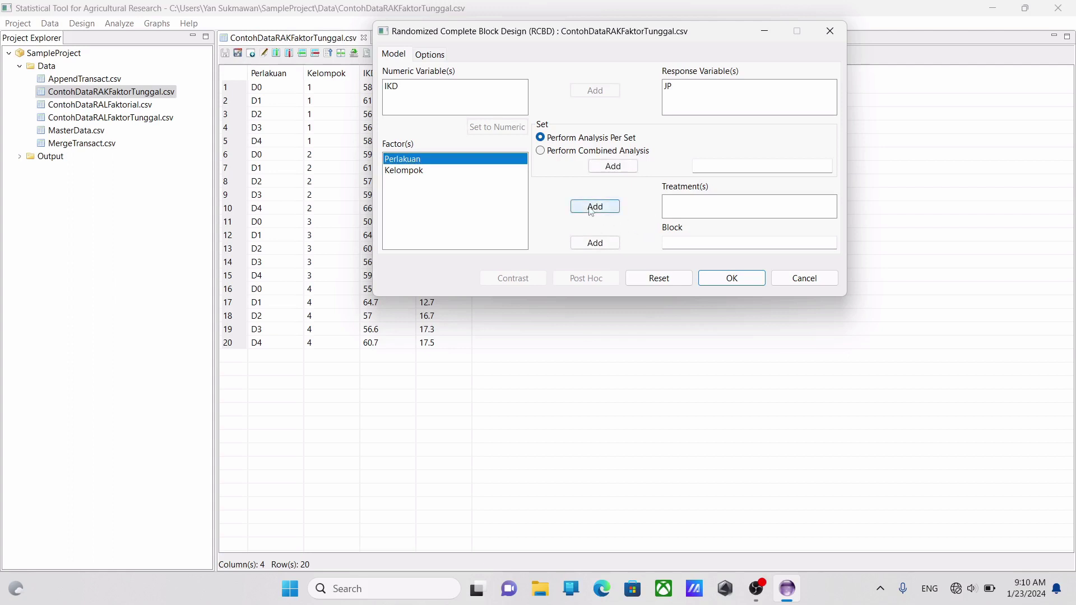
left_click(599, 209)
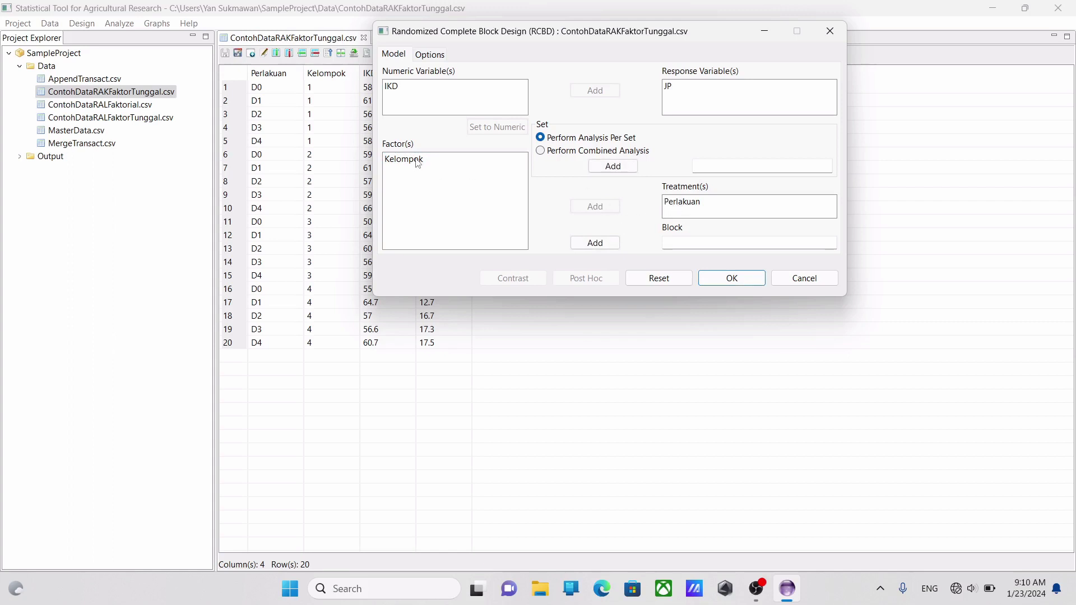
left_click(418, 162)
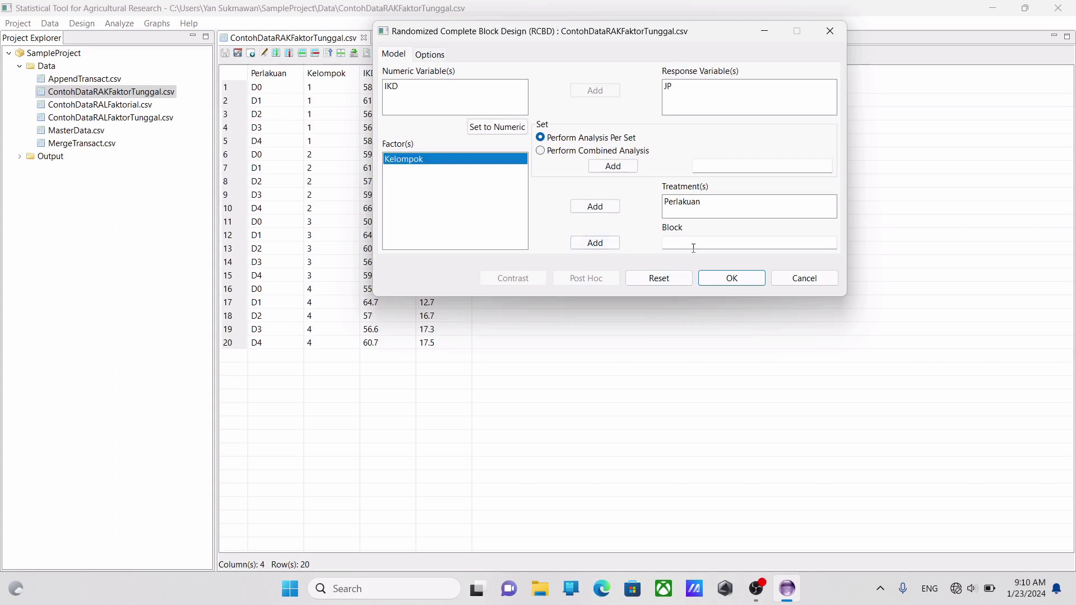
left_click(595, 243)
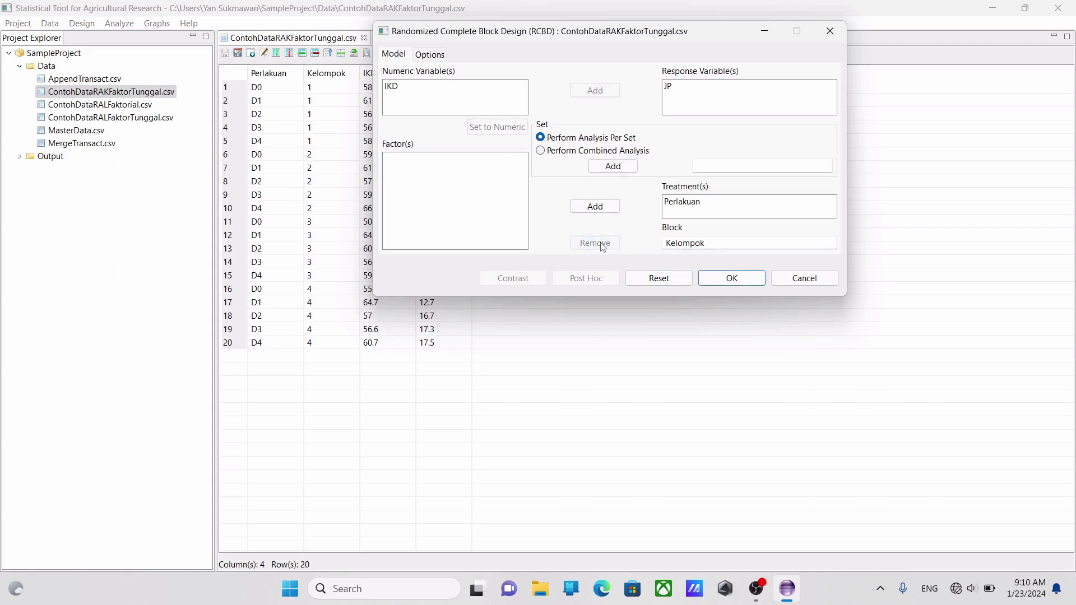
Include descriptive statistics, the Shapiro-Wilk normality test and Bartlett's homogeneity test, and run the analysis.
left_click(433, 59)
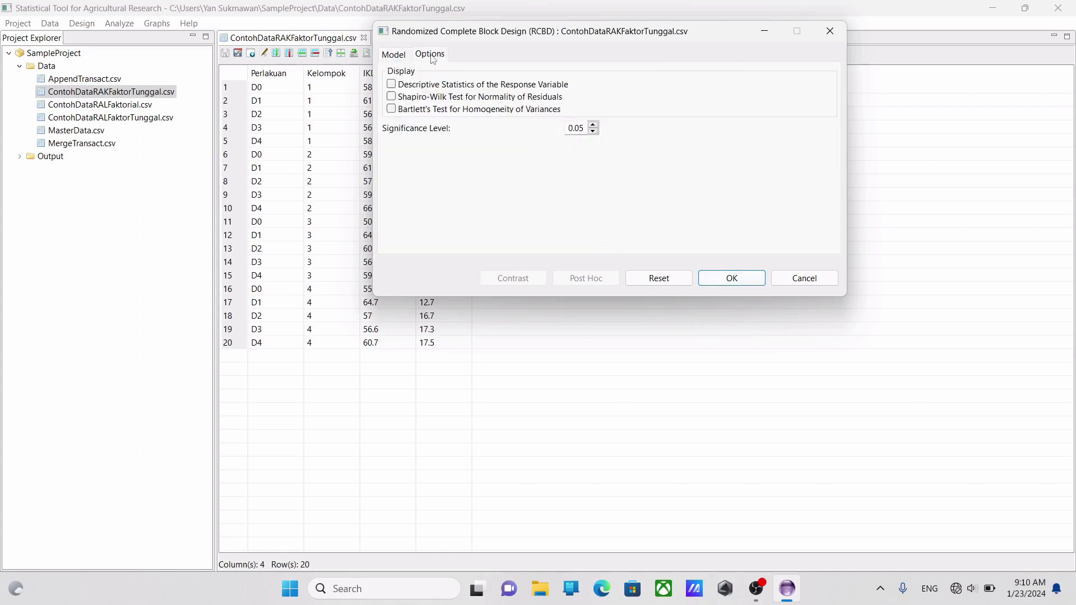
left_click(392, 85)
left_click(391, 97)
left_click(392, 109)
left_click(740, 281)
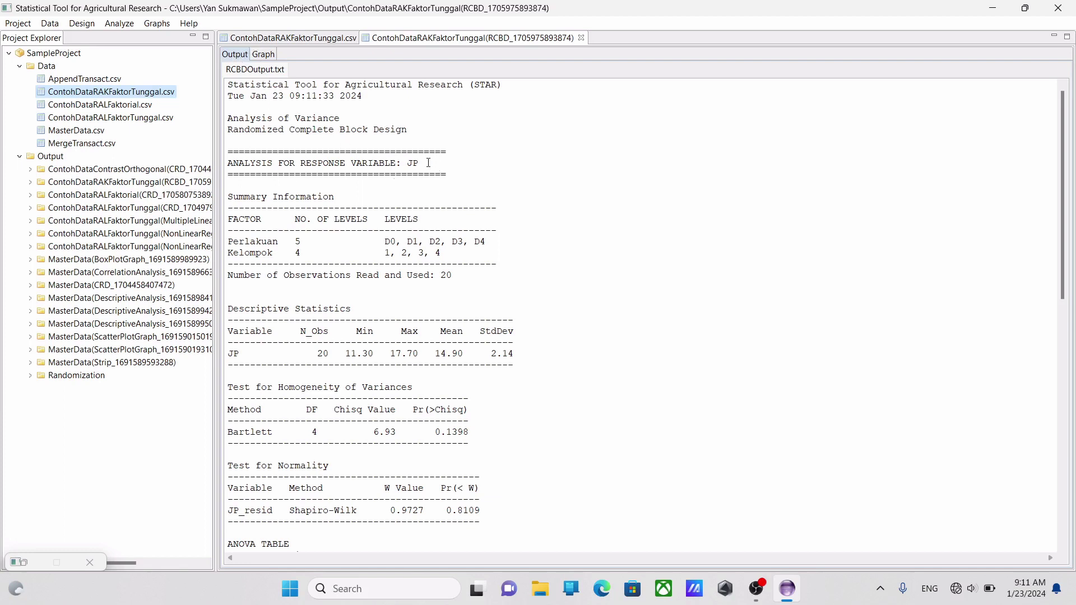
Examine the output's response variable, factor levels, number of observations and descriptive statistics for JP.
left_click_drag(229, 164, 425, 164)
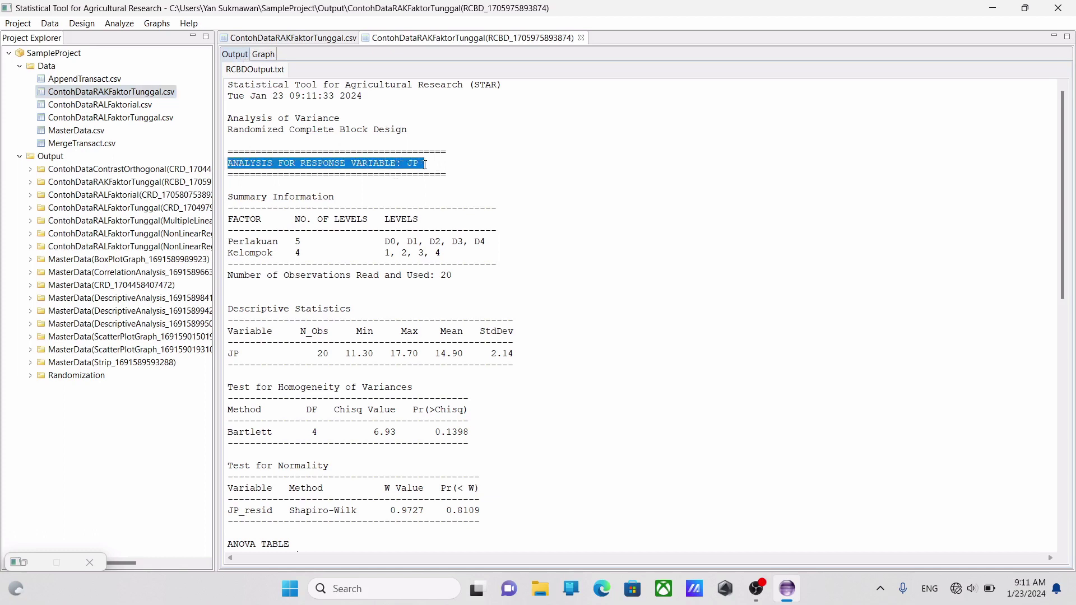
scroll(333, 233, "down", 1)
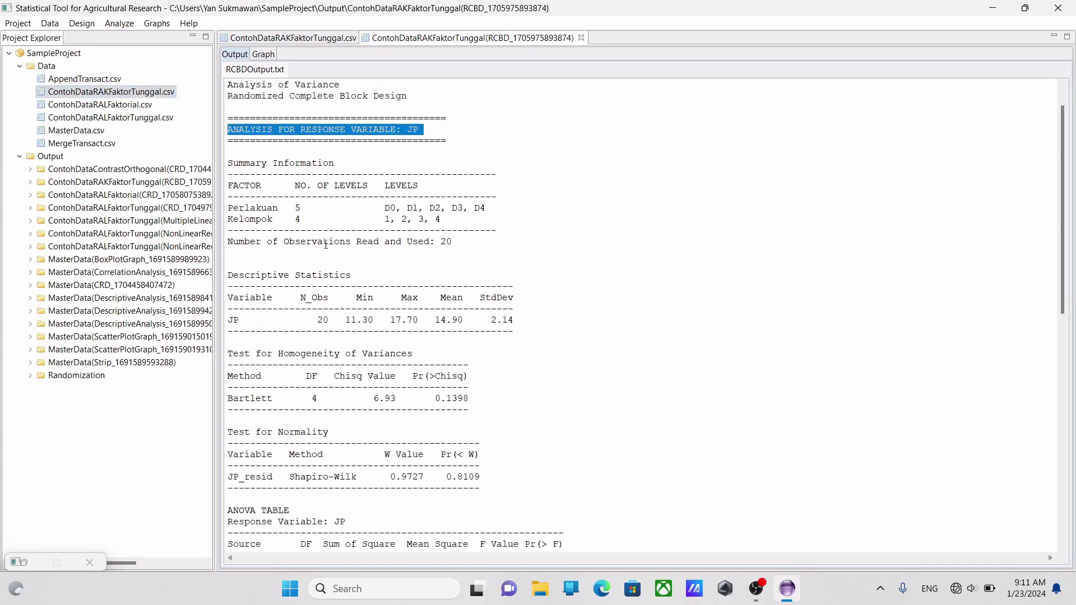
double_click(298, 208)
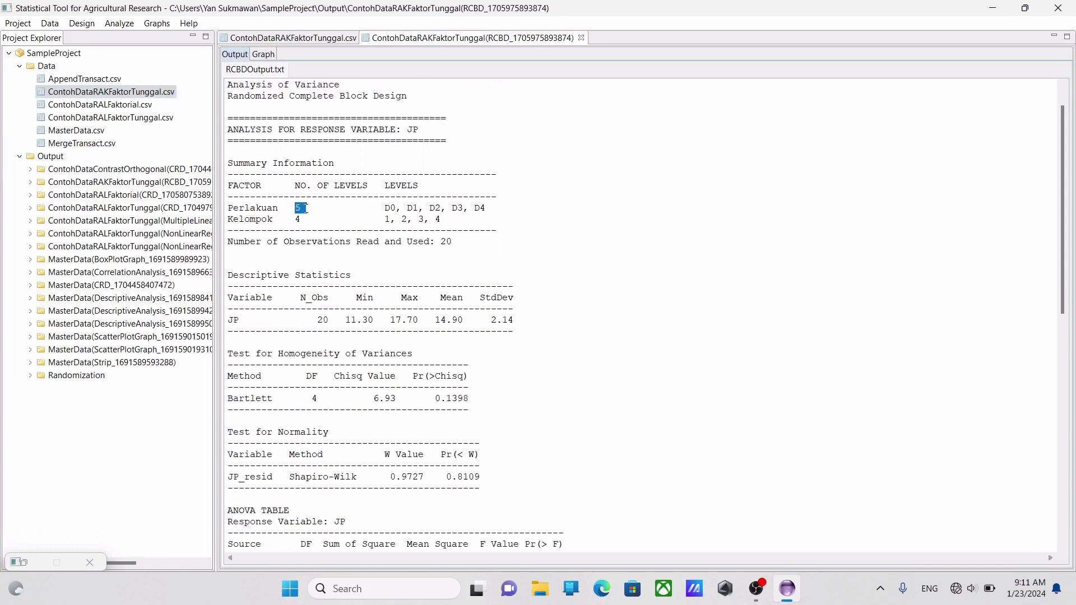
double_click(298, 219)
scroll(333, 238, "down", 1)
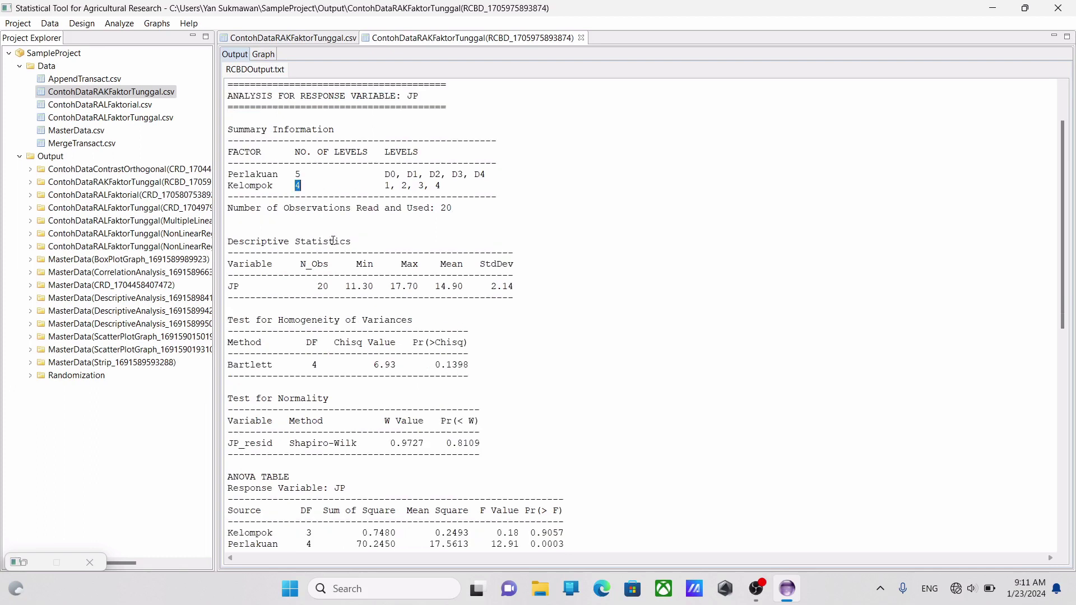
double_click(446, 208)
scroll(492, 240, "down", 2)
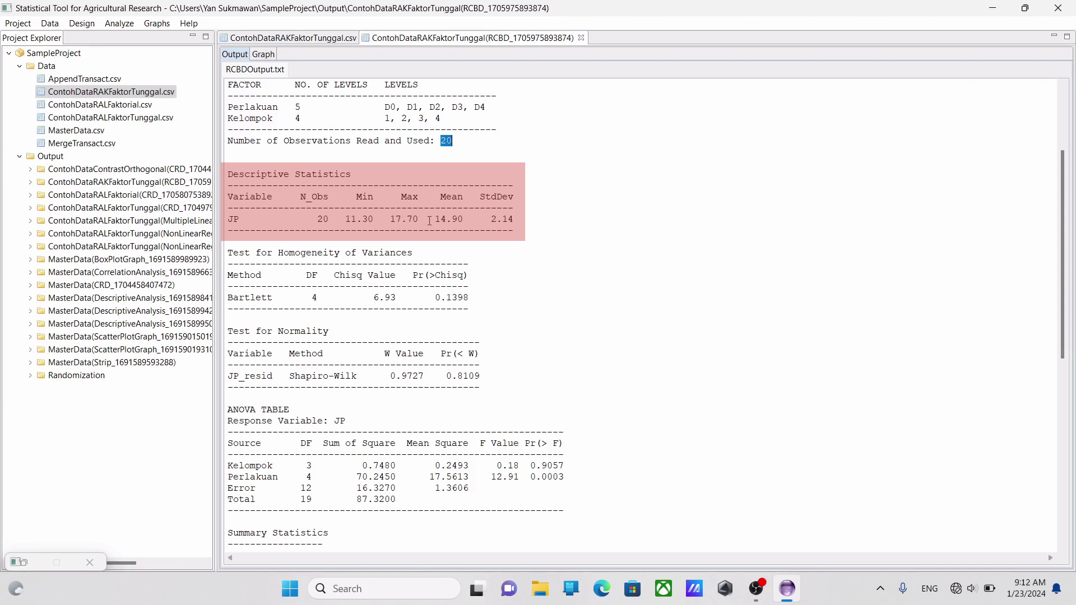
left_click_drag(443, 218, 514, 219)
left_click(504, 286)
scroll(505, 291, "down", 1)
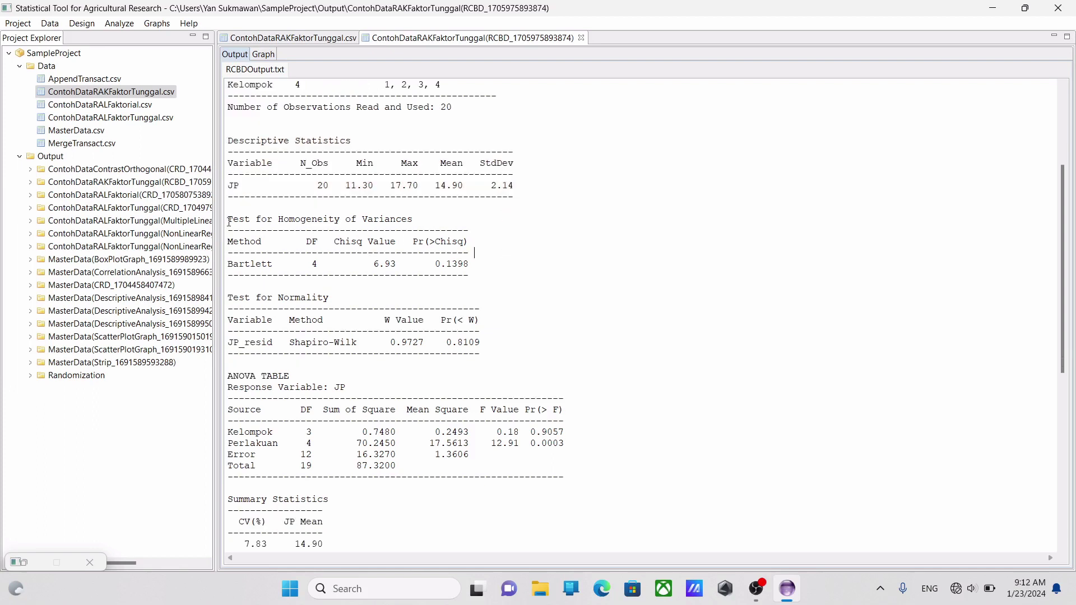
Examine the p-values of Bartlett's homogeneity test and the Shapiro-Wilk normality test in the output.
left_click_drag(227, 220, 414, 220)
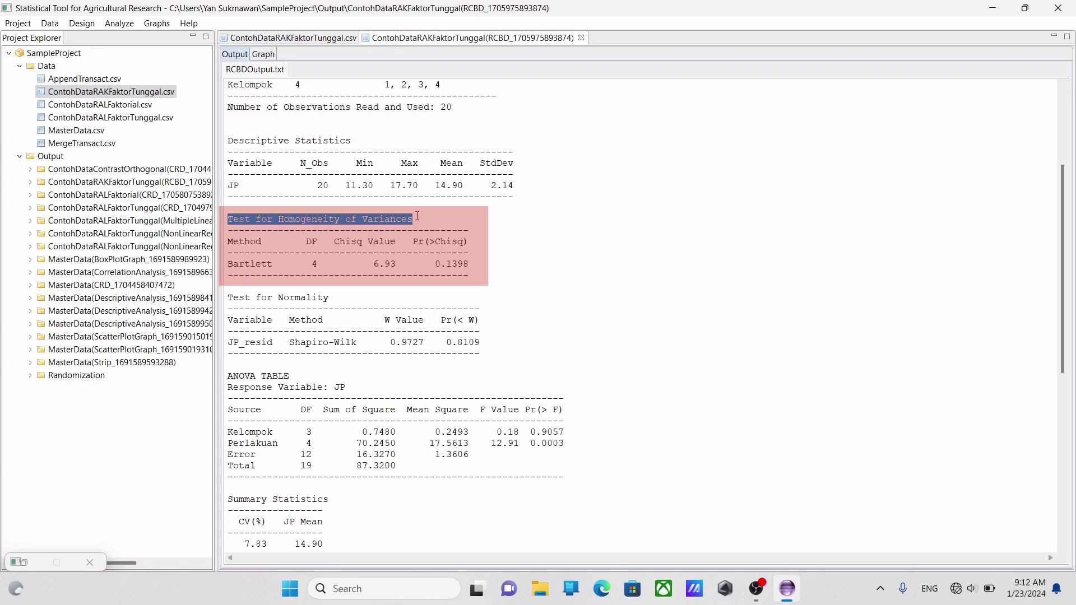
left_click_drag(226, 264, 284, 264)
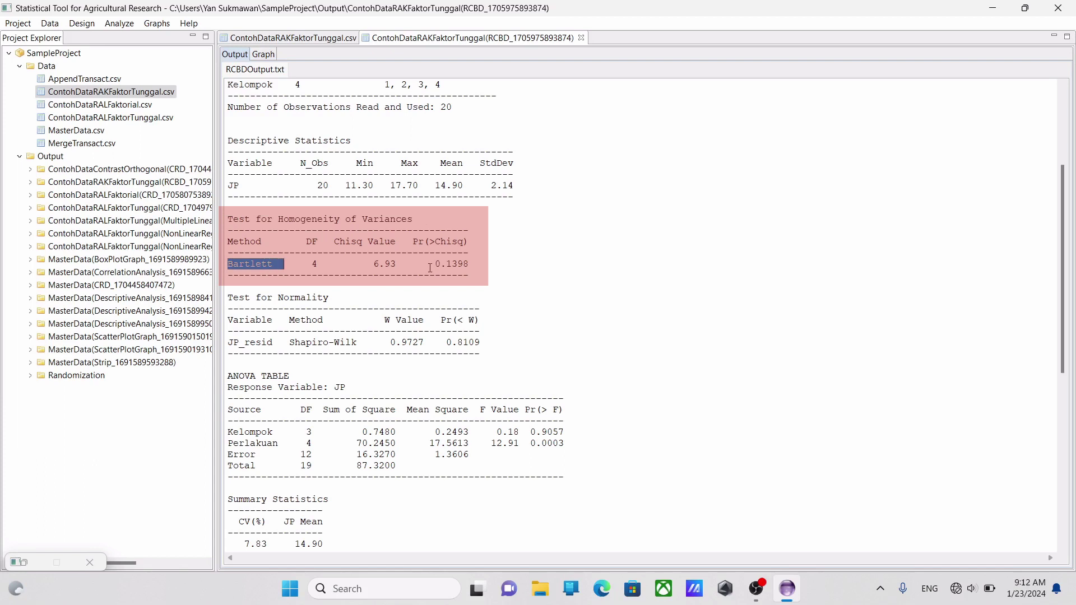
left_click_drag(430, 268, 471, 265)
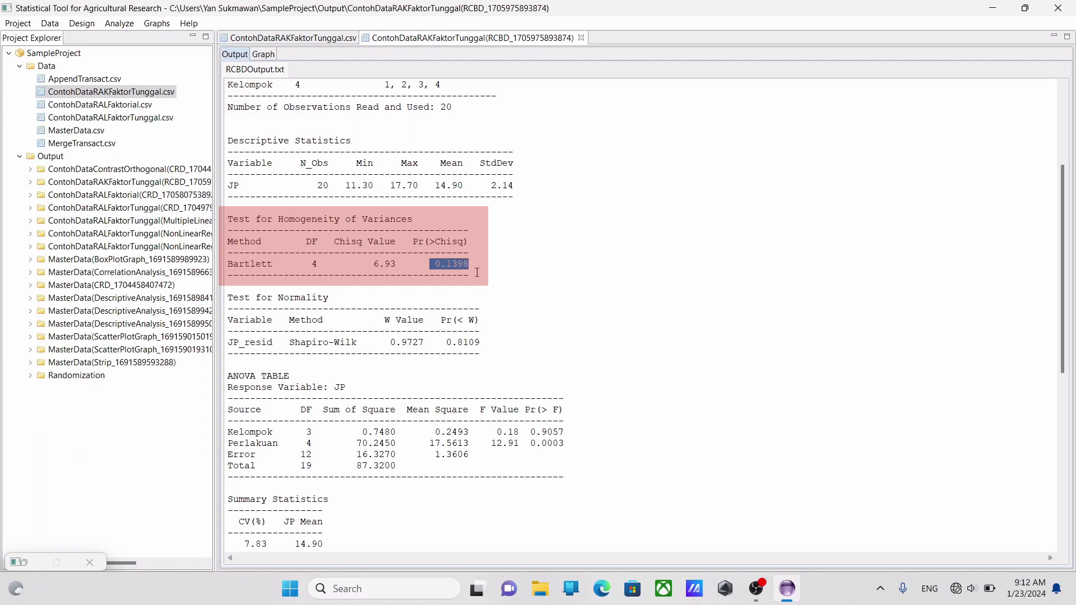
left_click(473, 266)
scroll(461, 268, "down", 3)
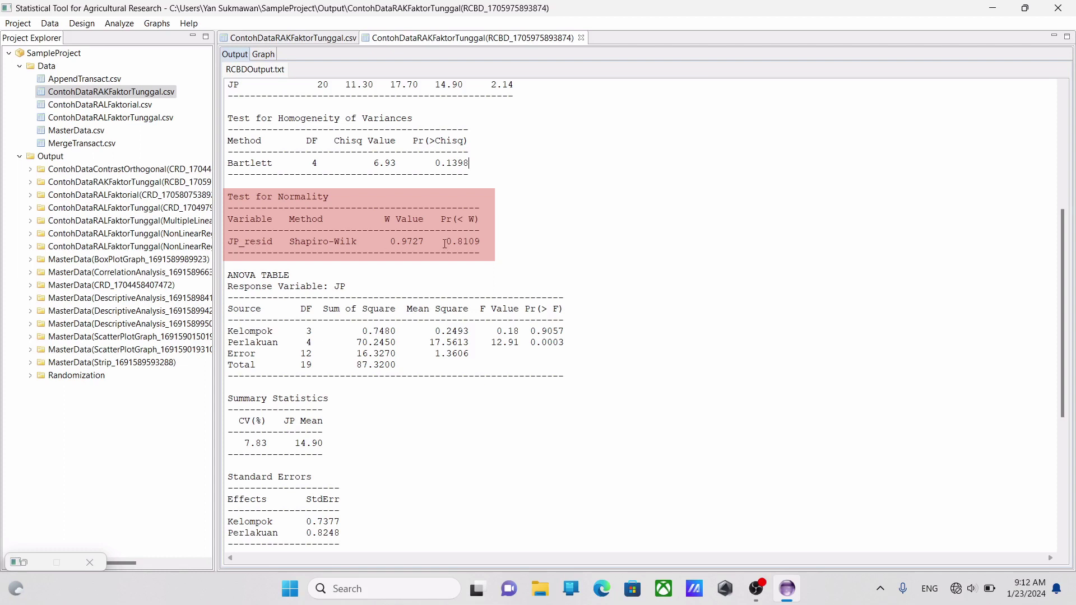
left_click_drag(442, 242, 482, 242)
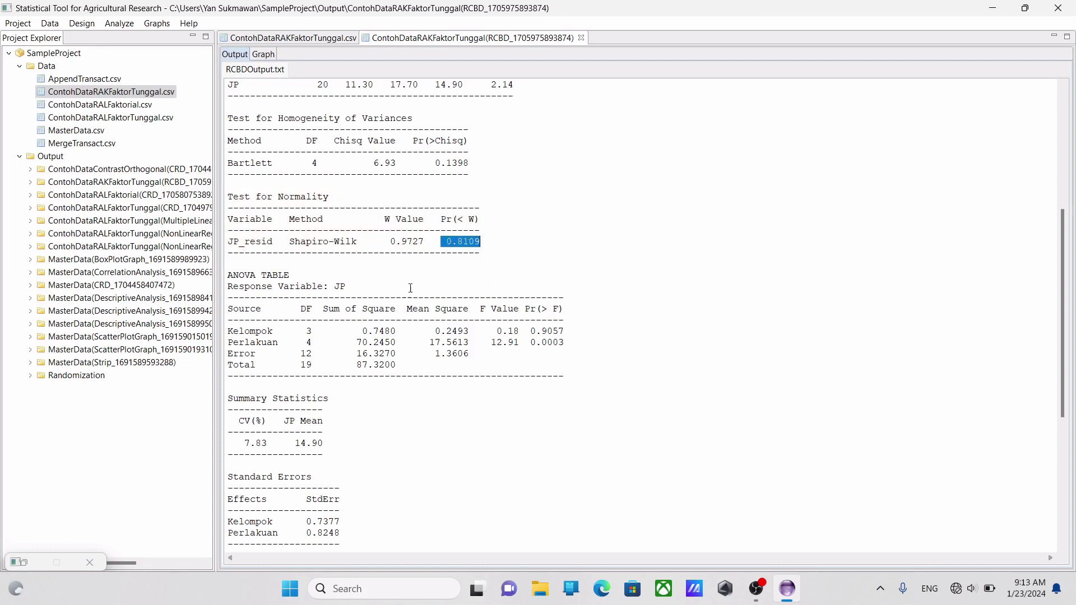
scroll(333, 304, "down", 2)
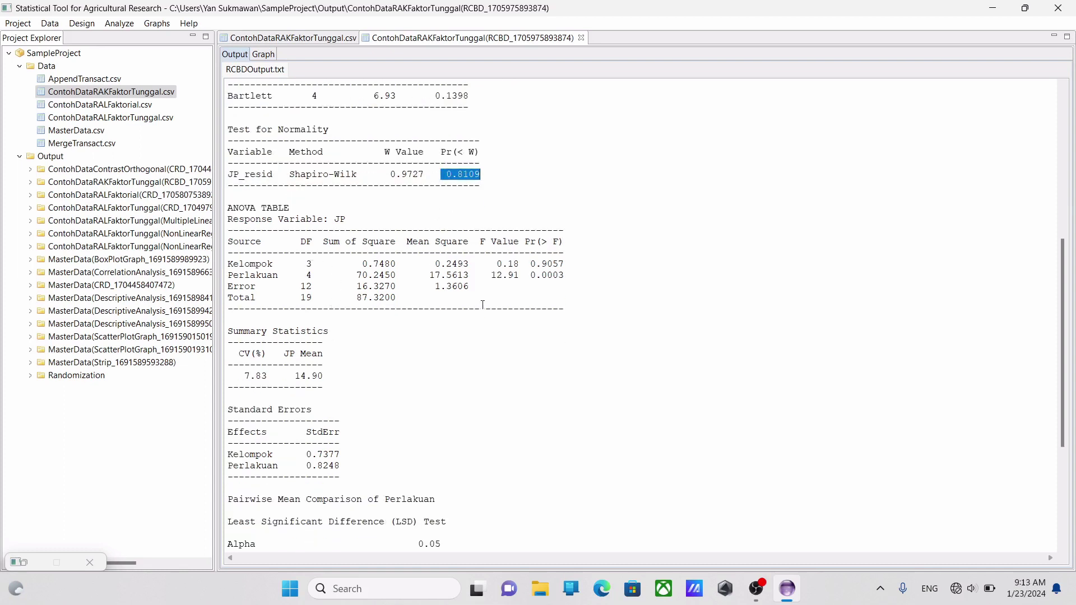
Examine the ANOVA table's p-values for Kelompok and Perlakuan and the coefficient of variation for JP.
scroll(483, 304, "down", 1)
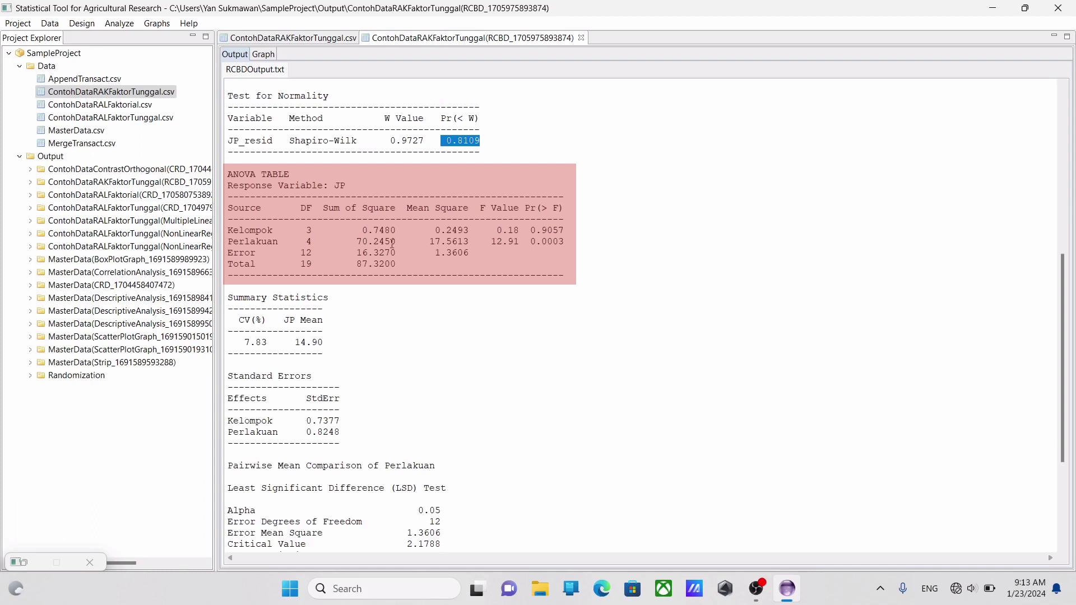
left_click_drag(508, 230, 564, 231)
left_click(530, 230)
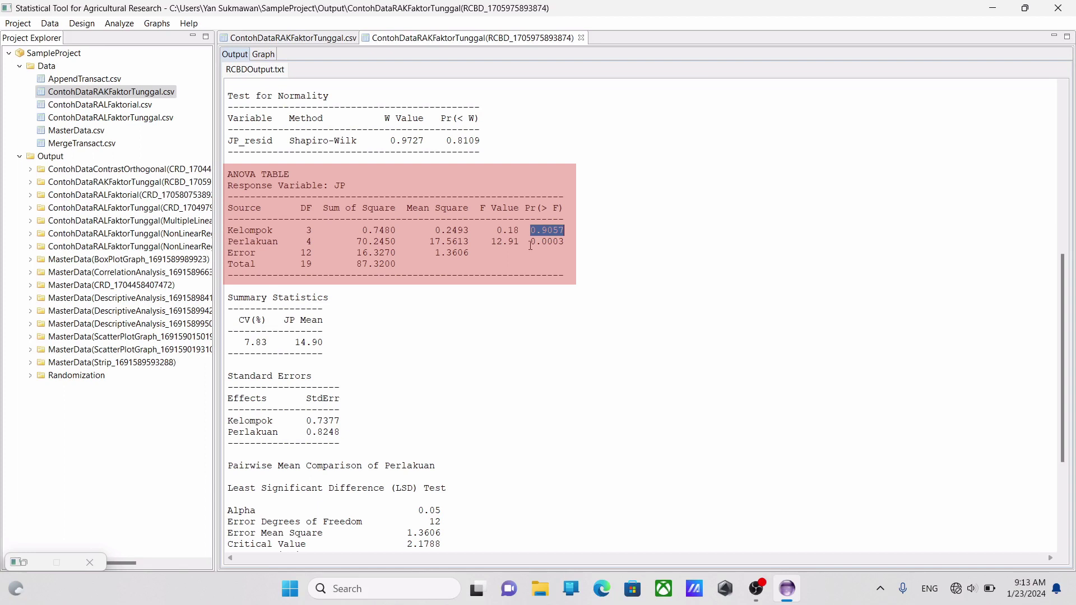
left_click_drag(530, 242, 567, 241)
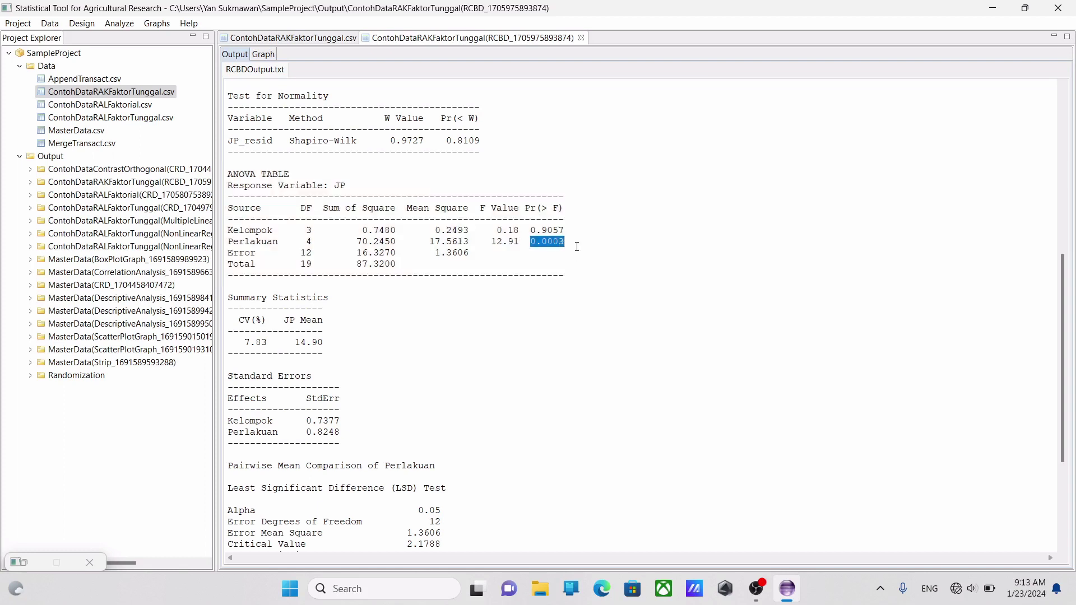
left_click(577, 247)
left_click_drag(245, 342, 269, 344)
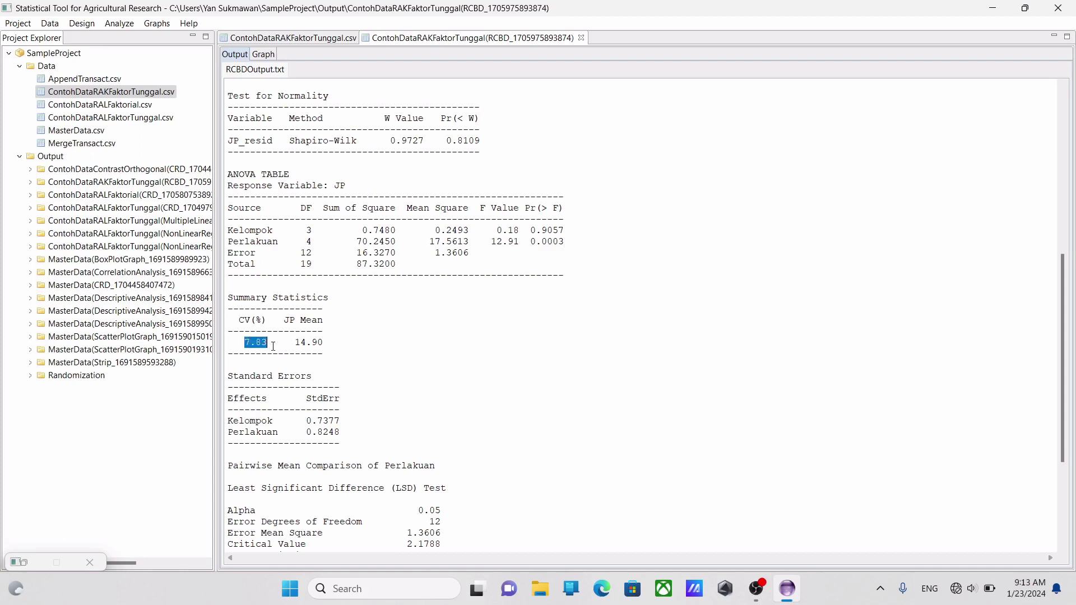
left_click(423, 379)
Examine the Perlakuan row of the ANOVA table and the LSD pairwise mean comparison of Perlakuan.
scroll(585, 314, "up", 1)
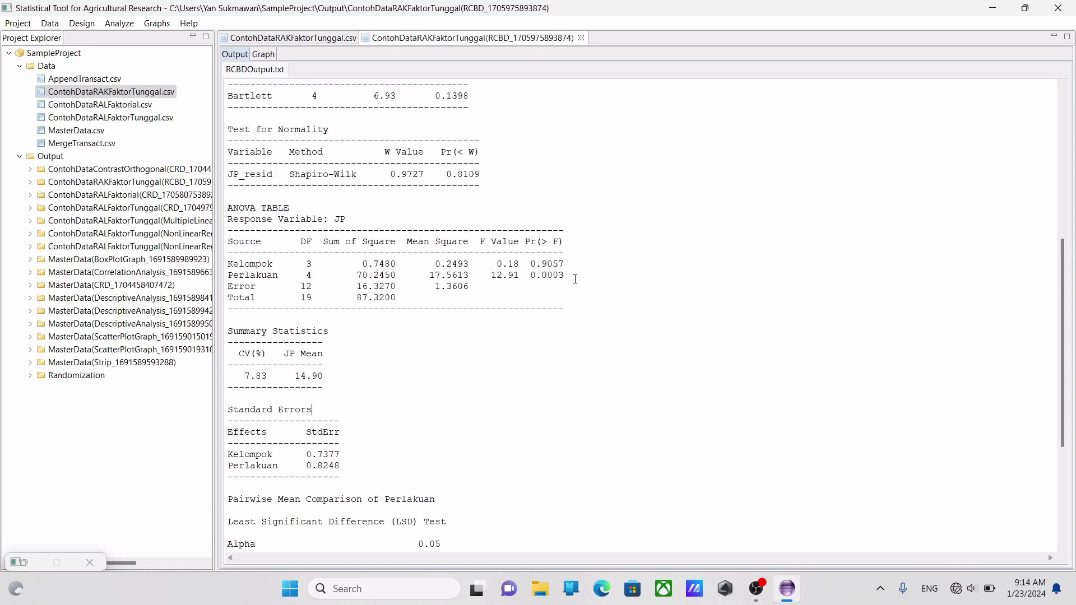
left_click_drag(575, 279, 227, 279)
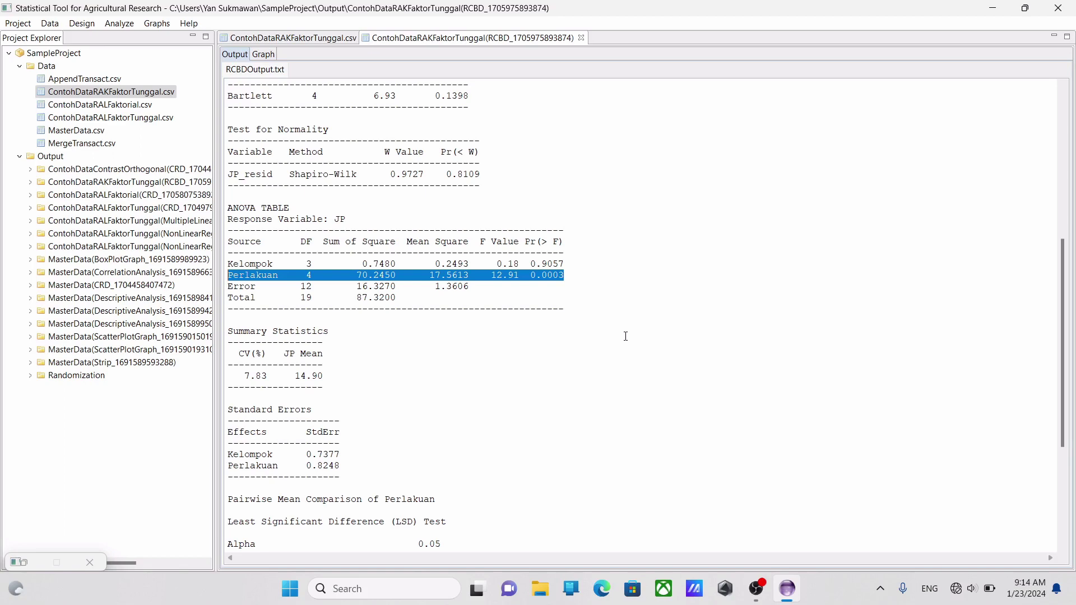
scroll(627, 341, "down", 6)
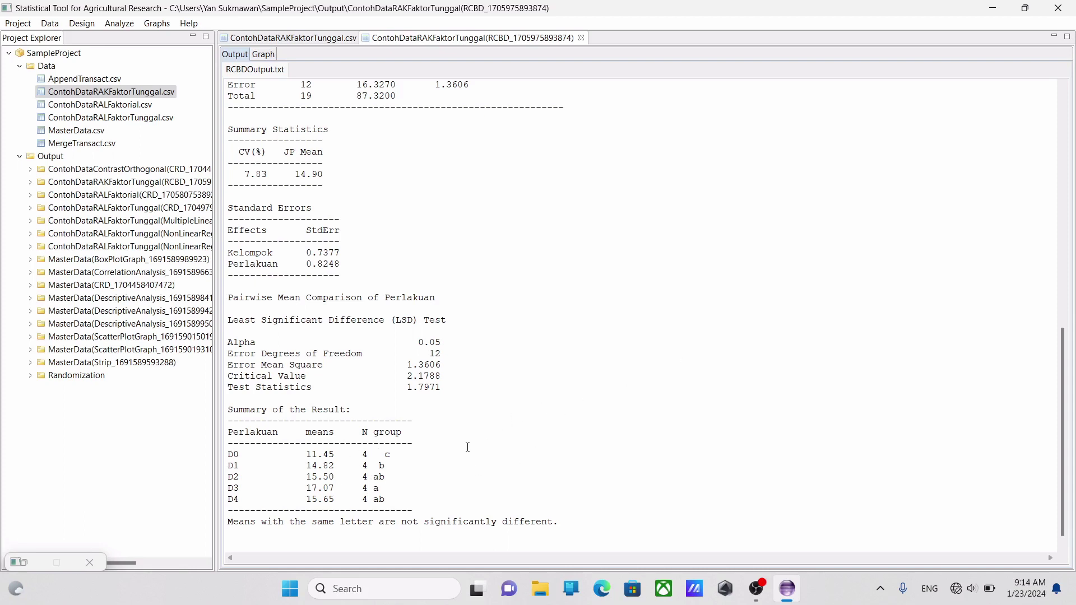
scroll(468, 446, "up", 2)
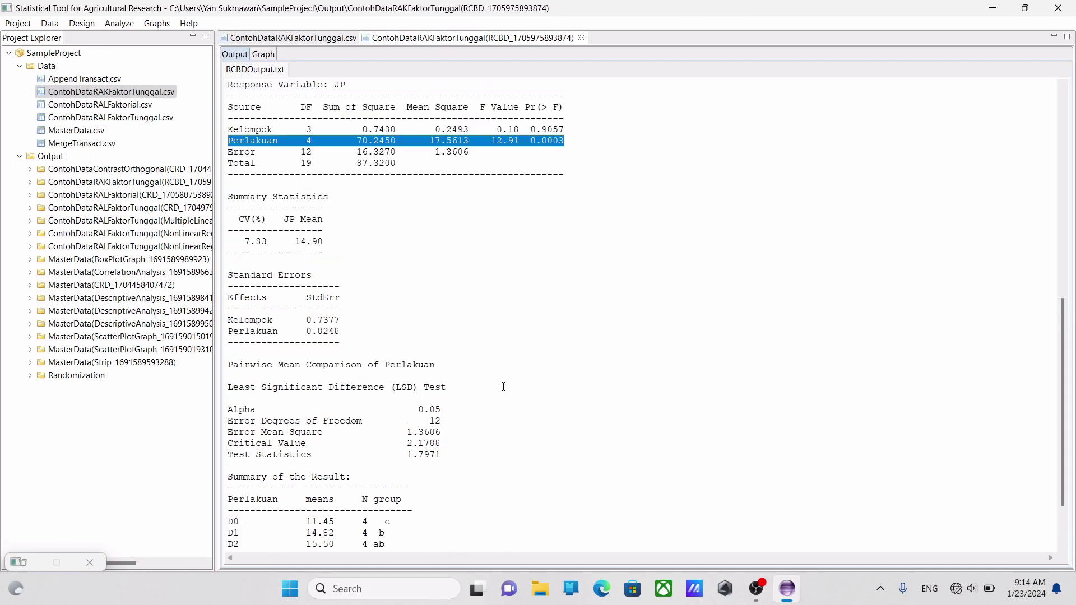
View the boxplot of JP and the residual and Q-Q plots, and return to the text output.
left_click(261, 55)
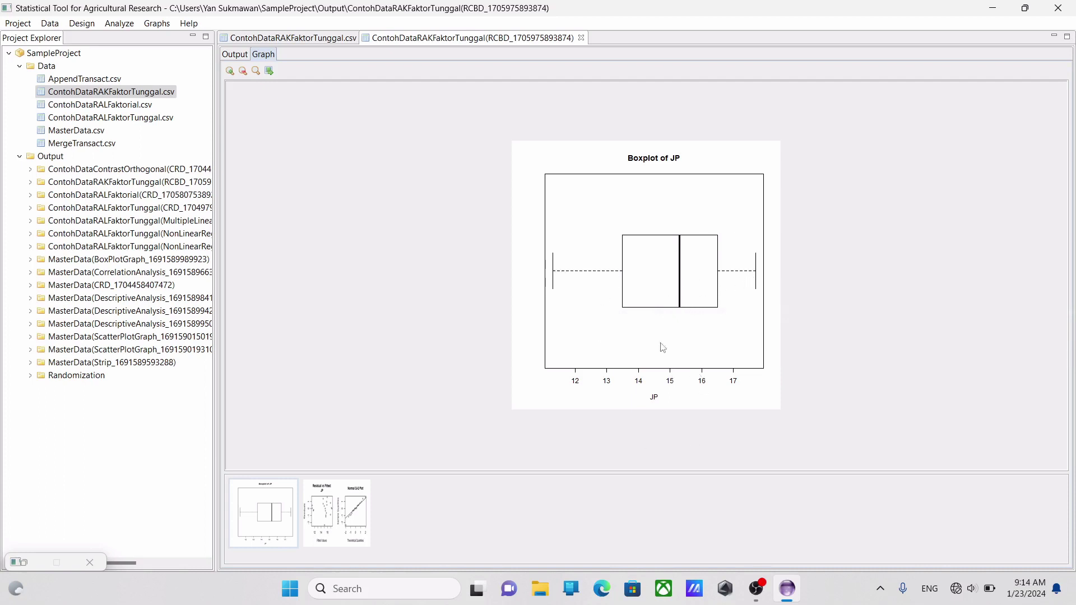
left_click(346, 525)
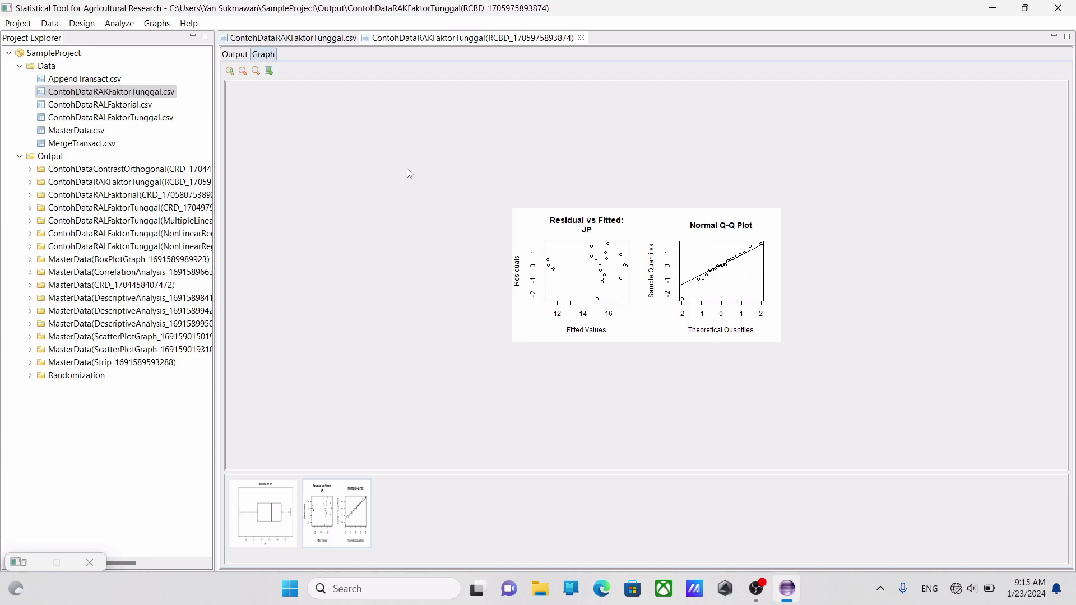
left_click(235, 54)
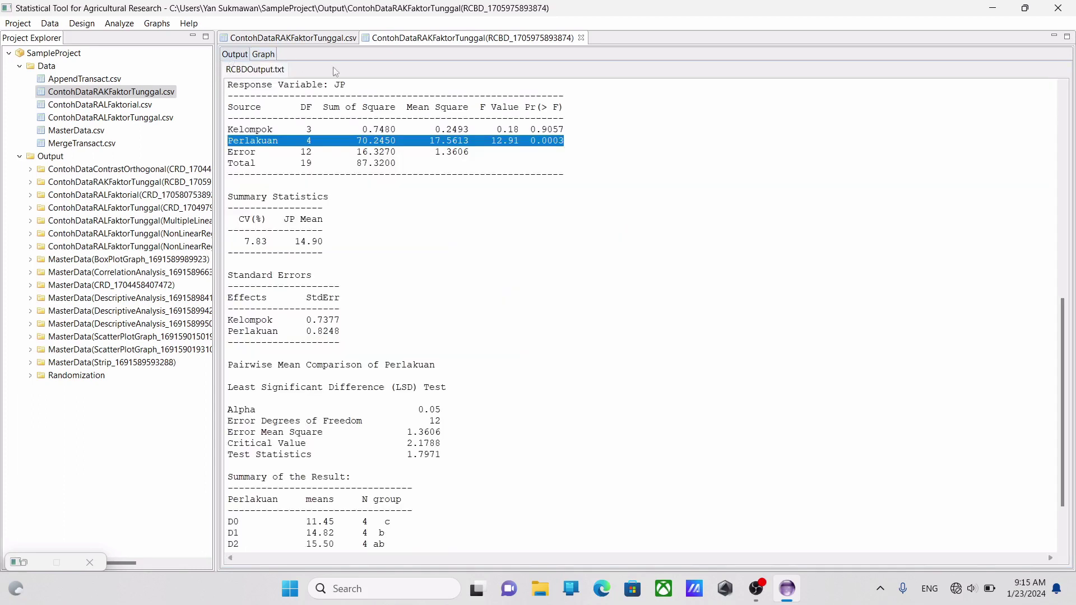
Maximize the editor area and review the post hoc tests offered for JP in the RCBD analysis settings of ContohDataRAKFaktorTunggal.csv.
scroll(421, 70, "up", 3)
double_click(429, 39)
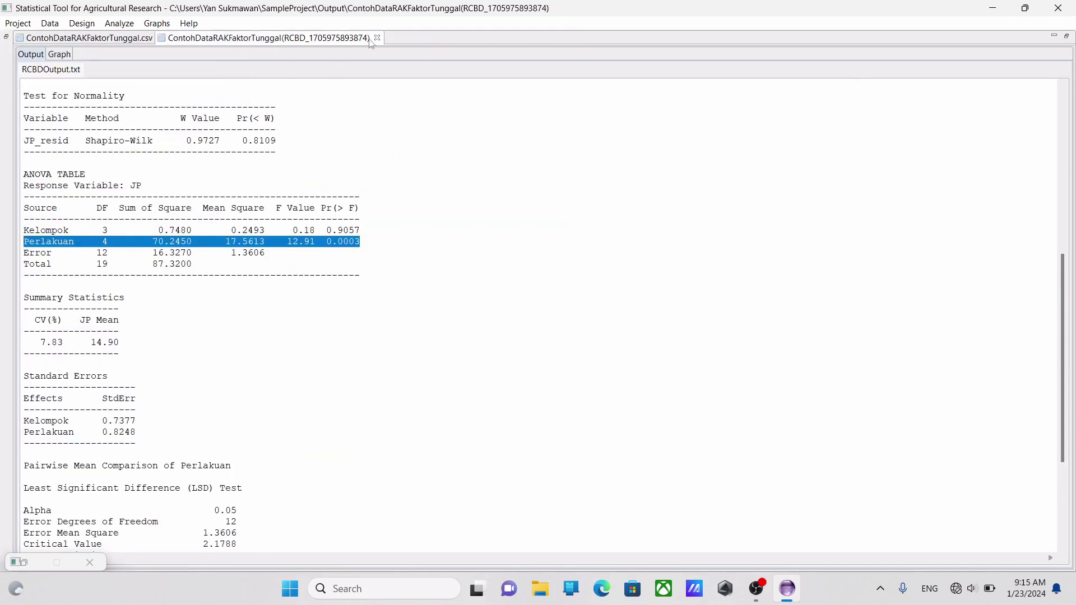
left_click(101, 38)
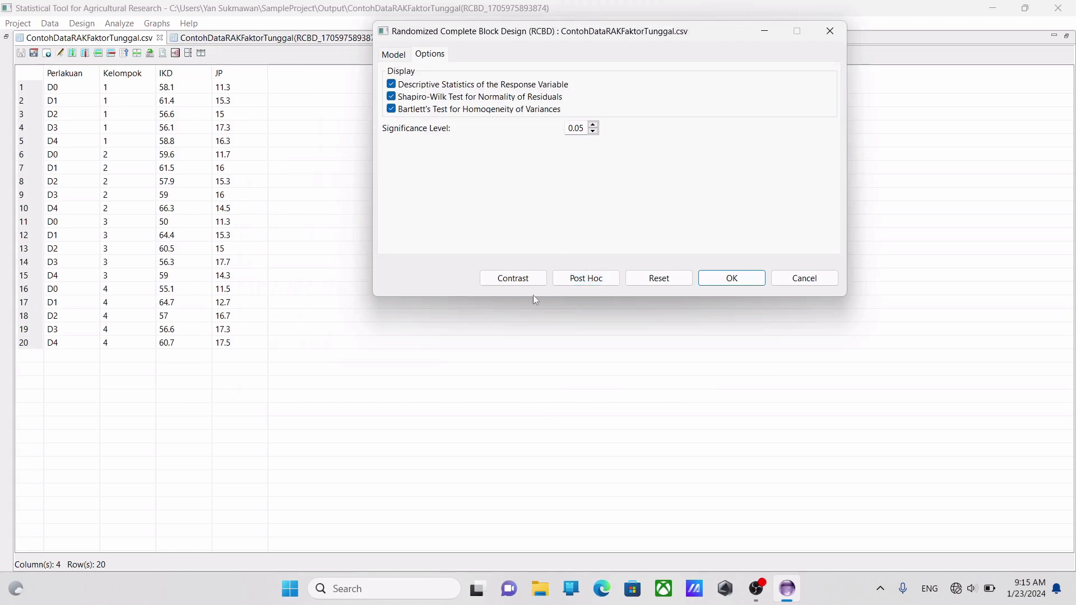
left_click(584, 283)
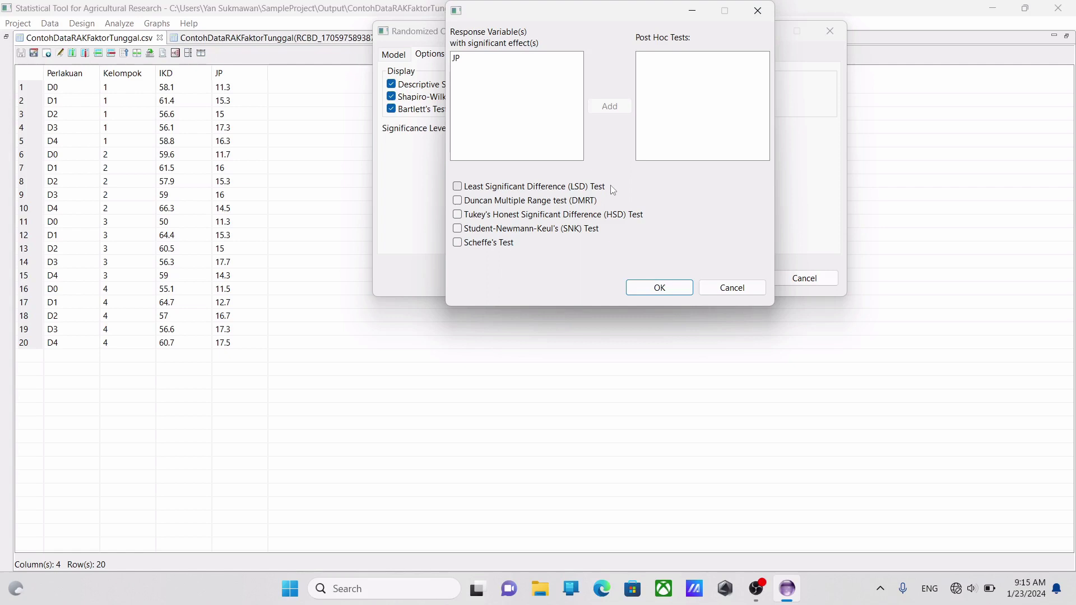
left_click(729, 289)
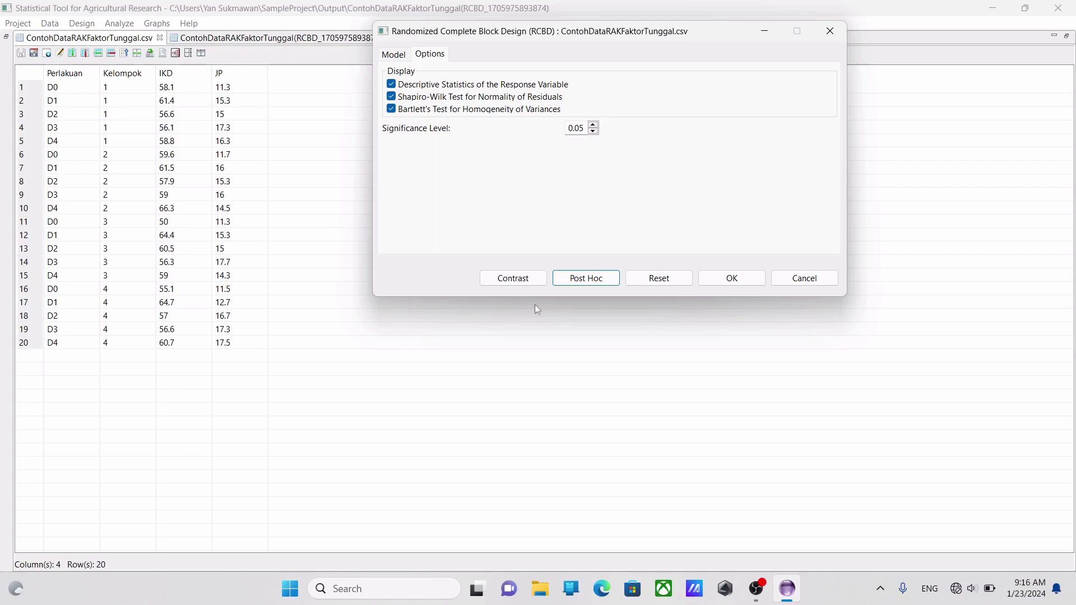
In an enlarged contrast settings window, set the partition type of Perlakuan to User Specified Contrast.
left_click(511, 290)
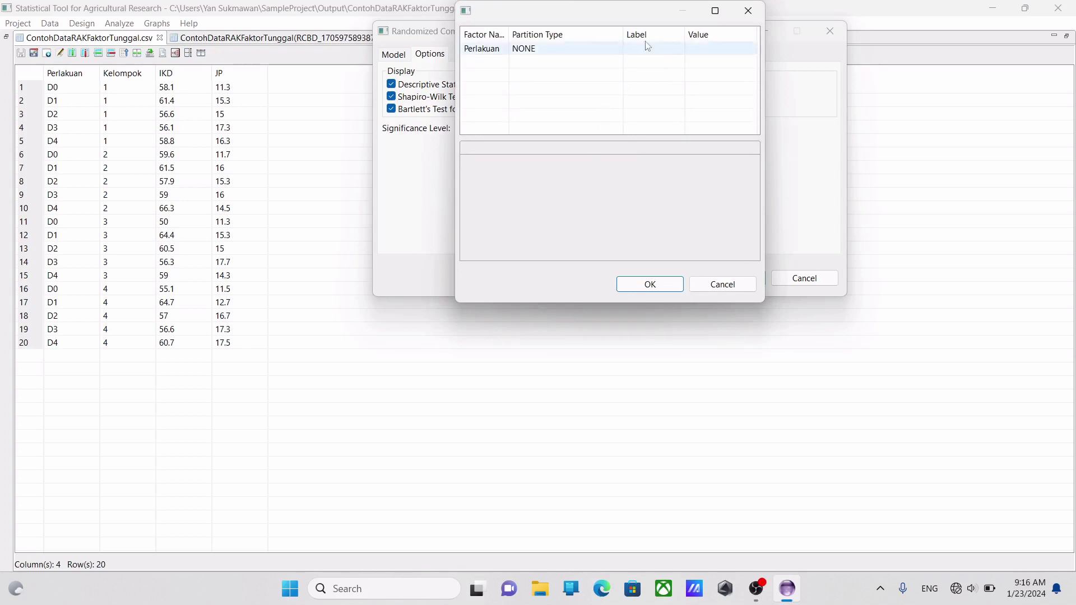
left_click_drag(639, 15, 651, 113)
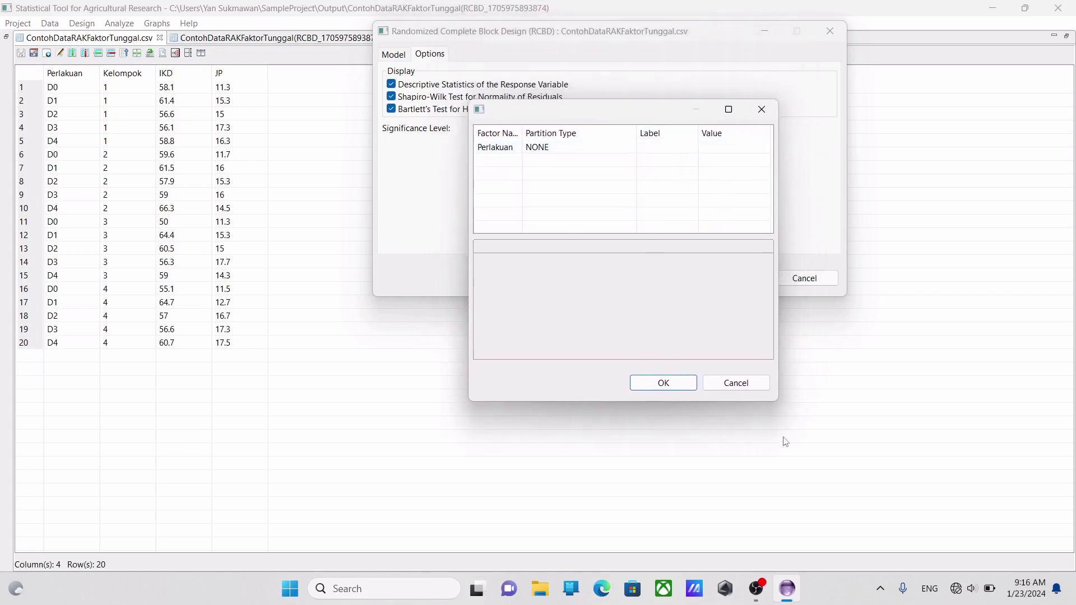
left_click_drag(779, 398, 1062, 507)
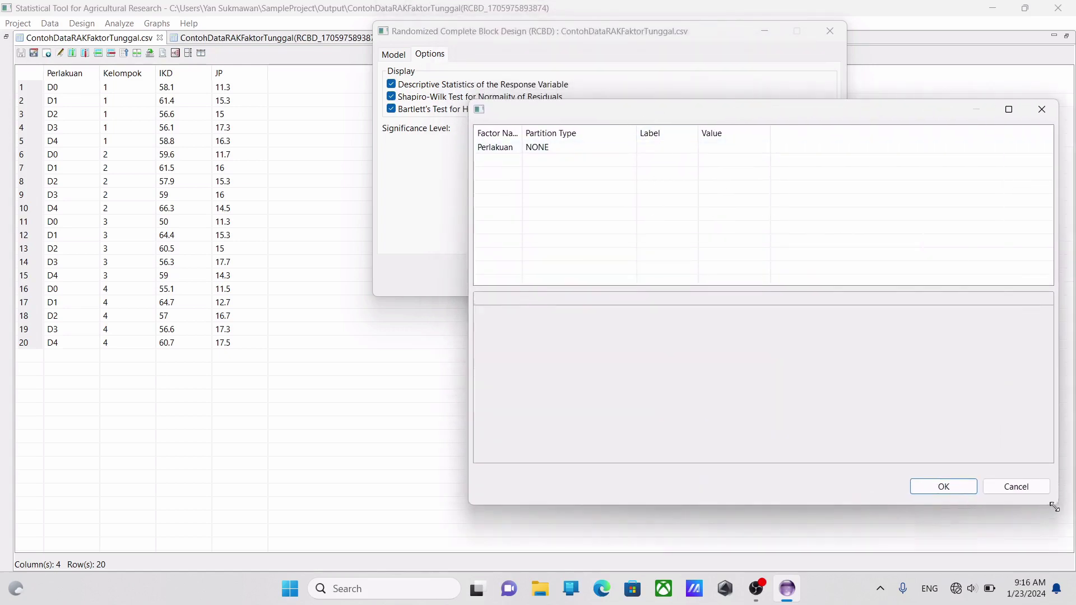
left_click_drag(830, 119, 669, 132)
left_click(420, 163)
left_click(421, 163)
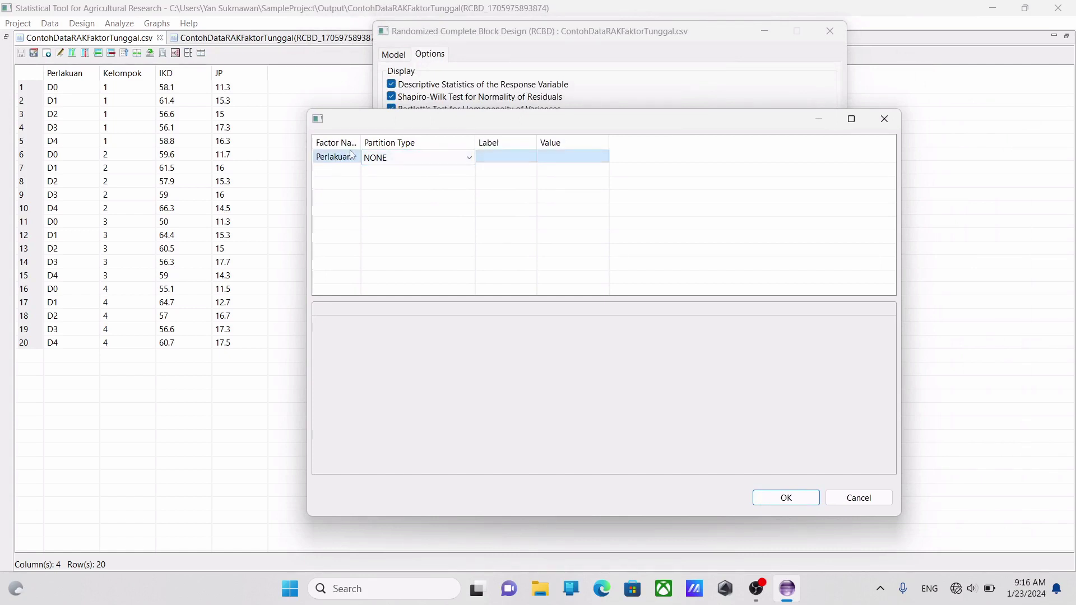
left_click_drag(362, 143, 388, 154)
left_click_drag(502, 142, 520, 145)
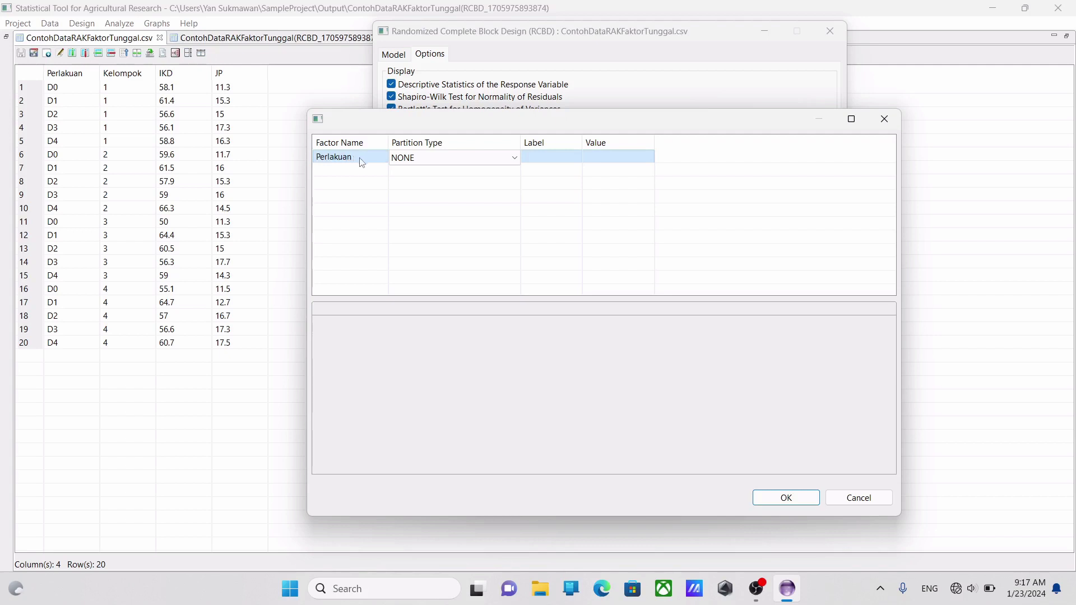
left_click(499, 160)
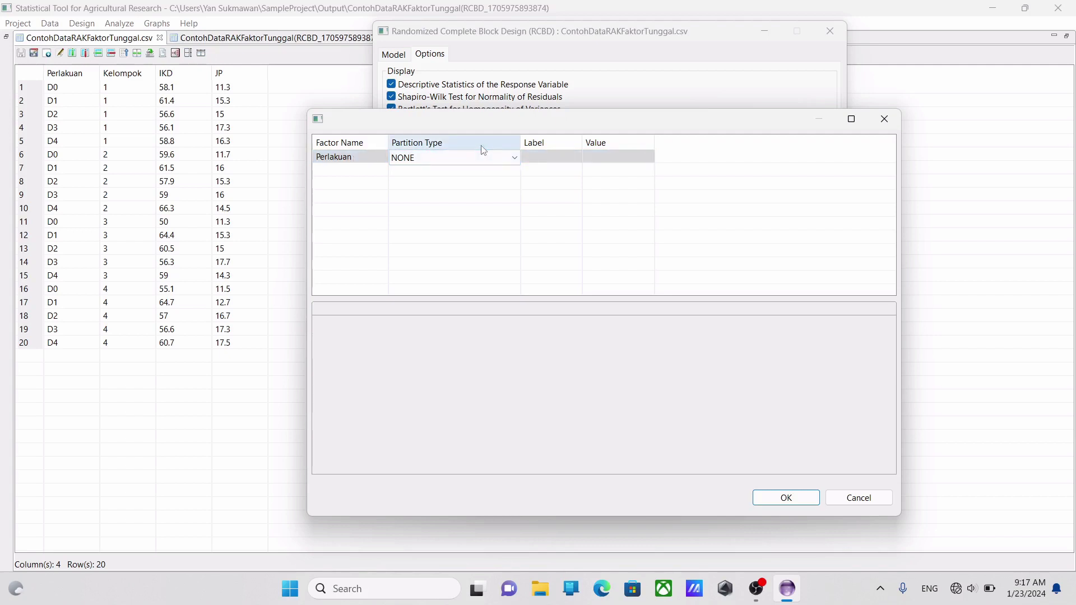
left_click(516, 159)
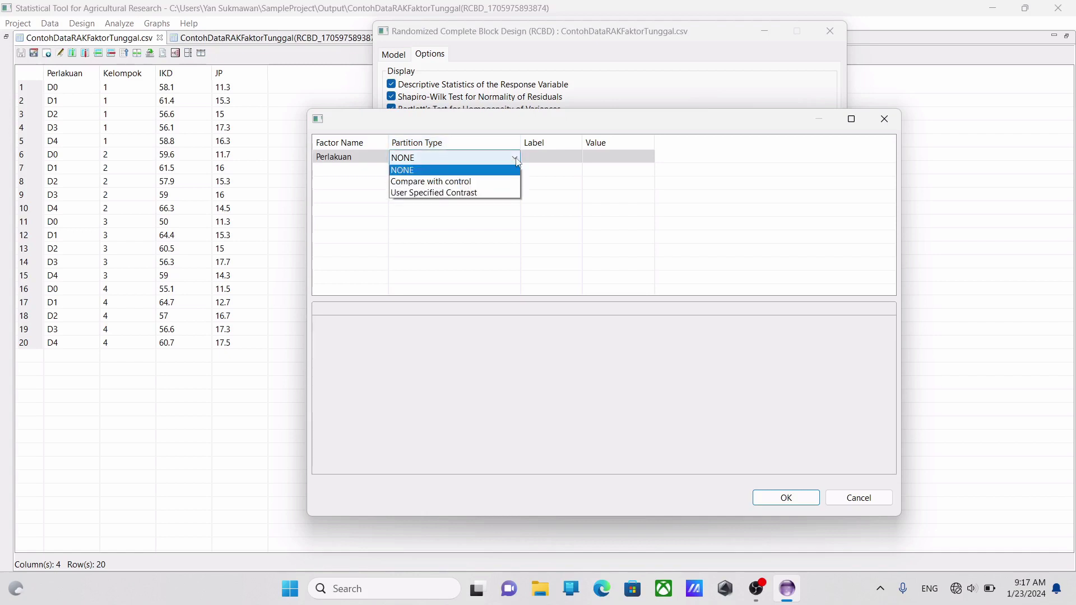
left_click(480, 195)
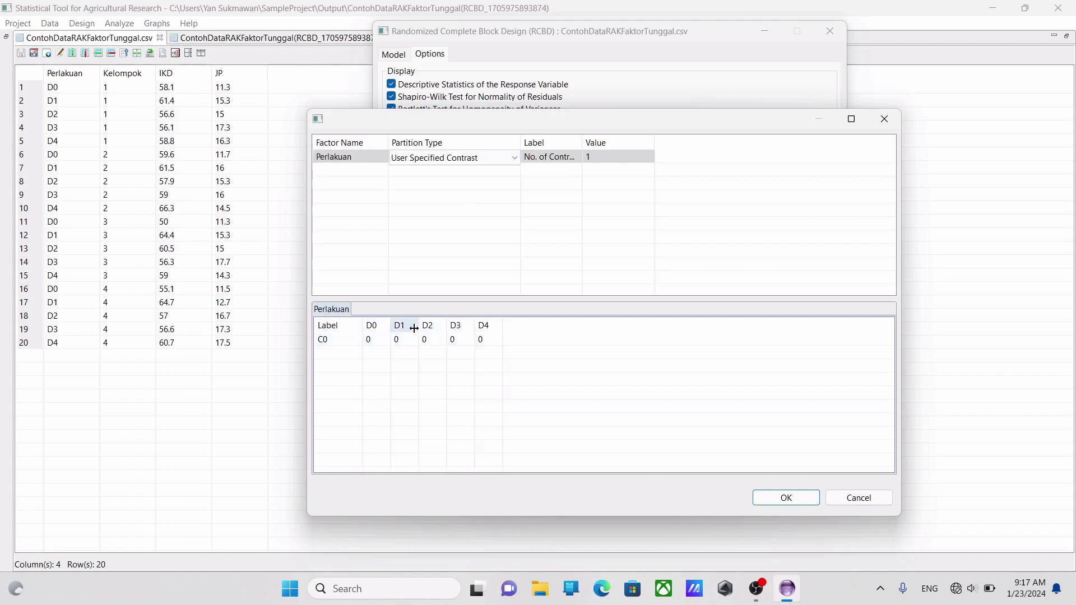
Widen the Label column and set the number of contrasts for Perlakuan to 4.
left_click(580, 163)
left_click(567, 162)
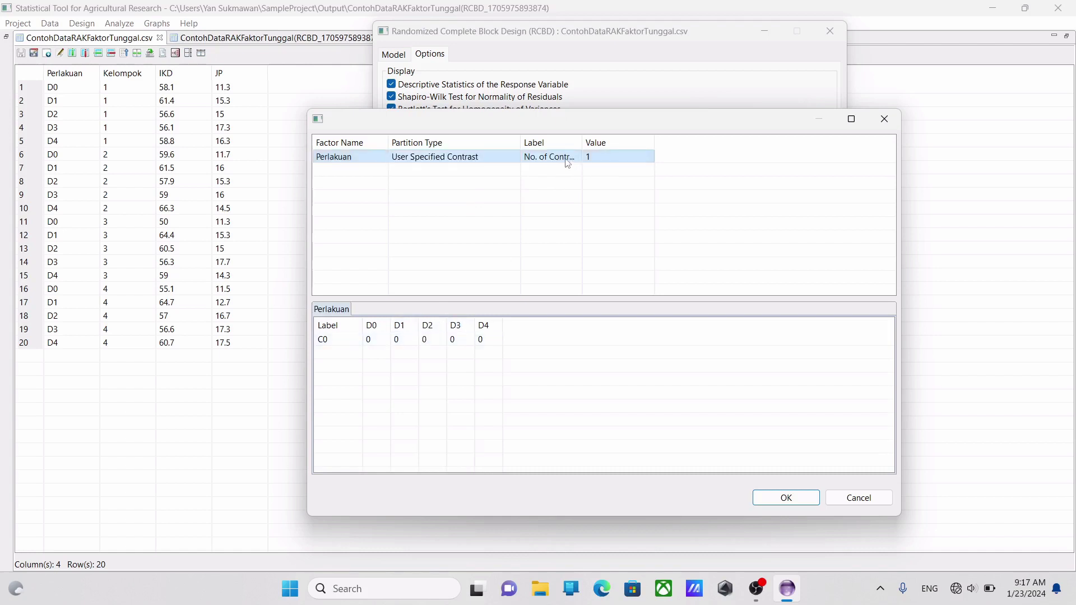
left_click_drag(583, 142, 597, 142)
double_click(653, 159)
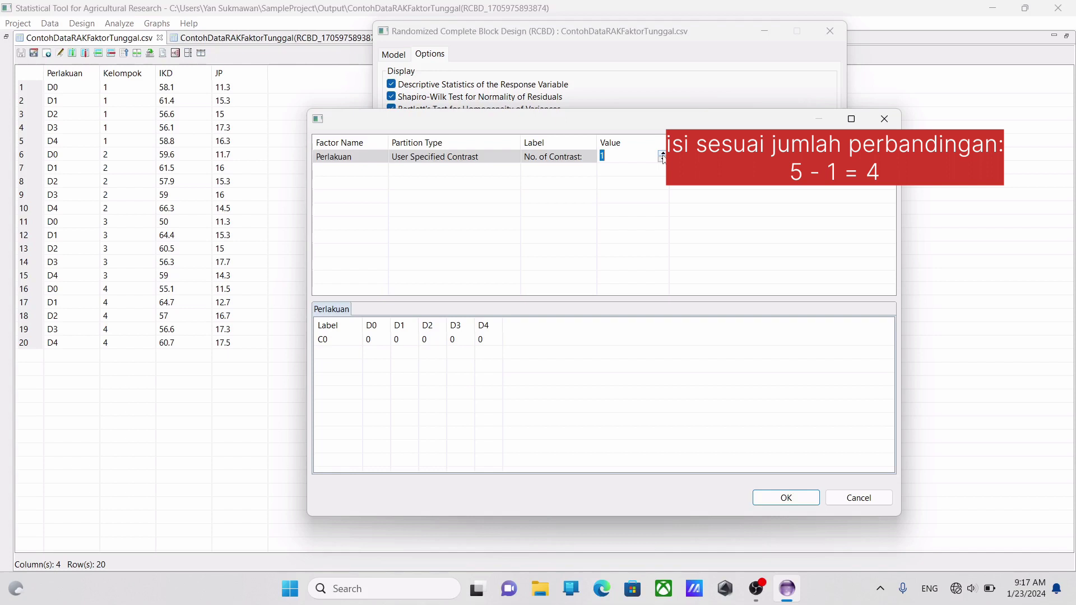
left_click(663, 155)
left_click(663, 155)
left_click(663, 156)
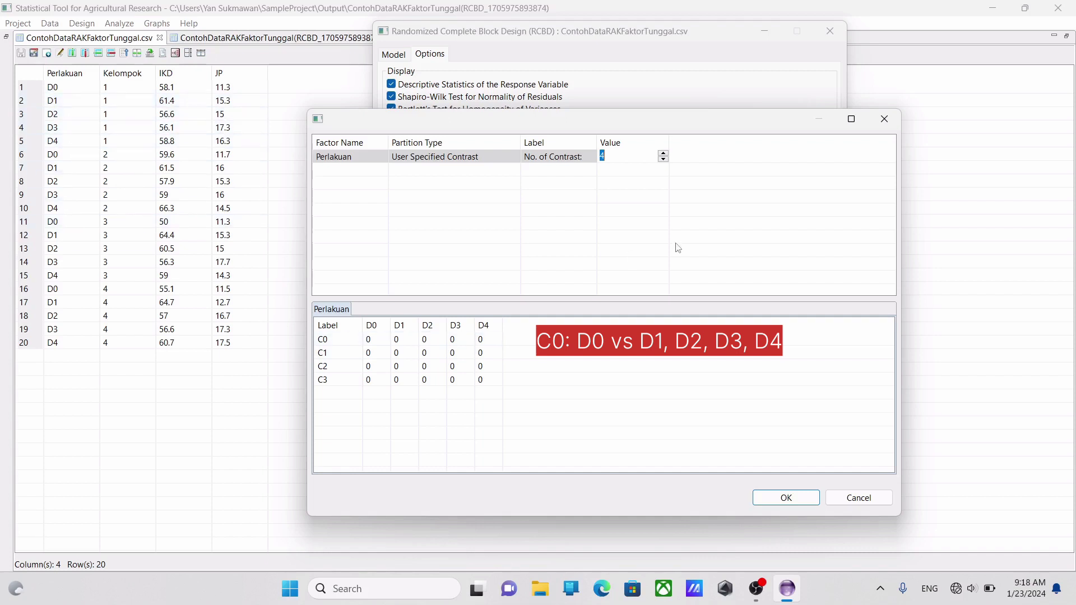
Fill in contrast C0 with coefficient 4 for D0 and -1 for each of D1, D2, D3 and D4.
left_click(371, 340)
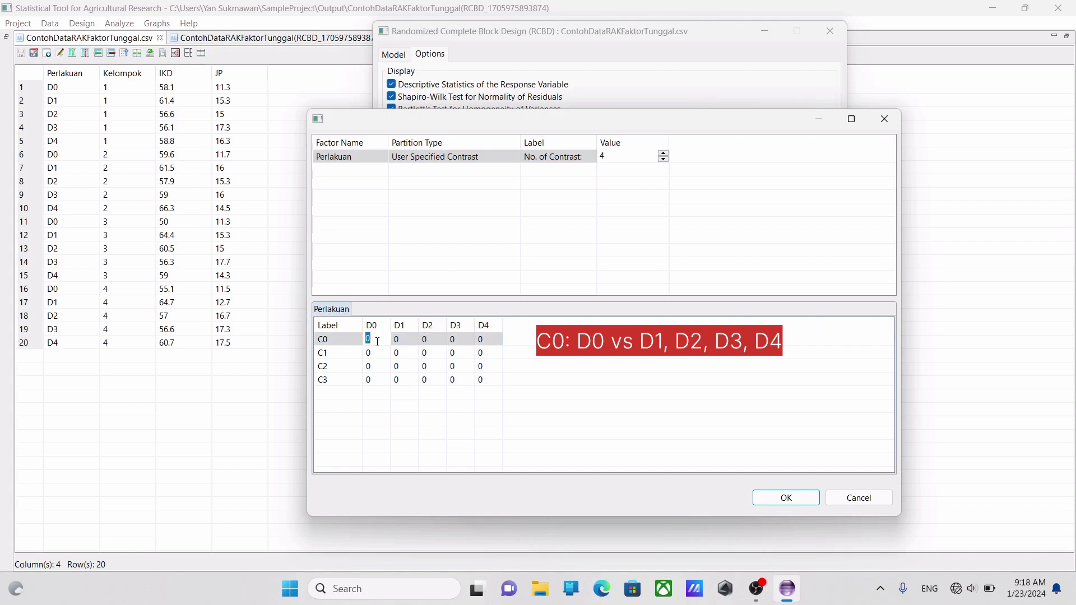
type("4")
left_click(397, 340)
type("-1")
left_click(436, 340)
type("-1")
left_click(469, 338)
type("-1")
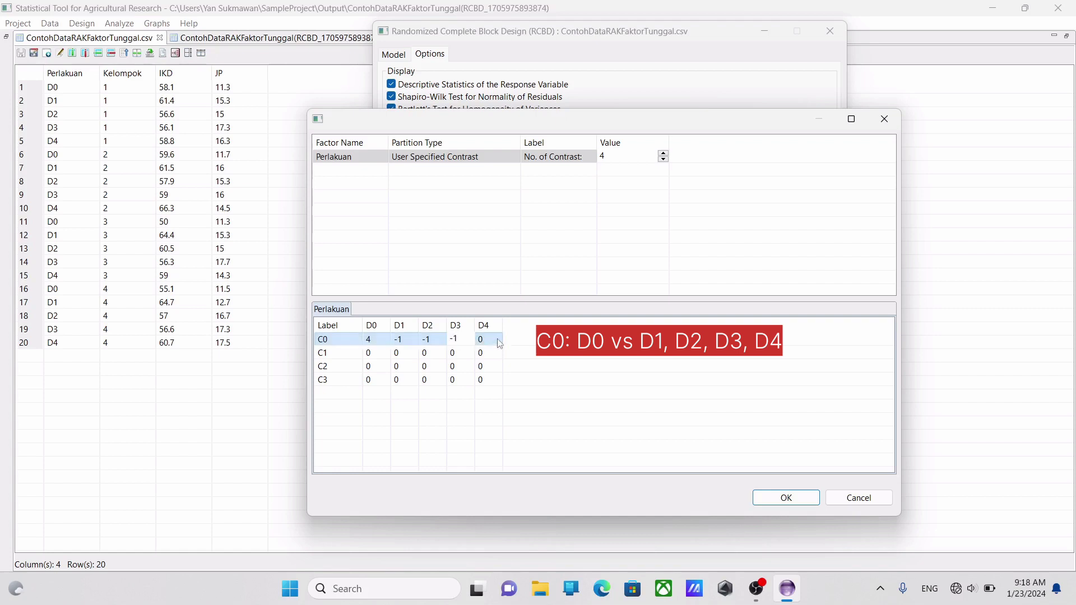
left_click(489, 341)
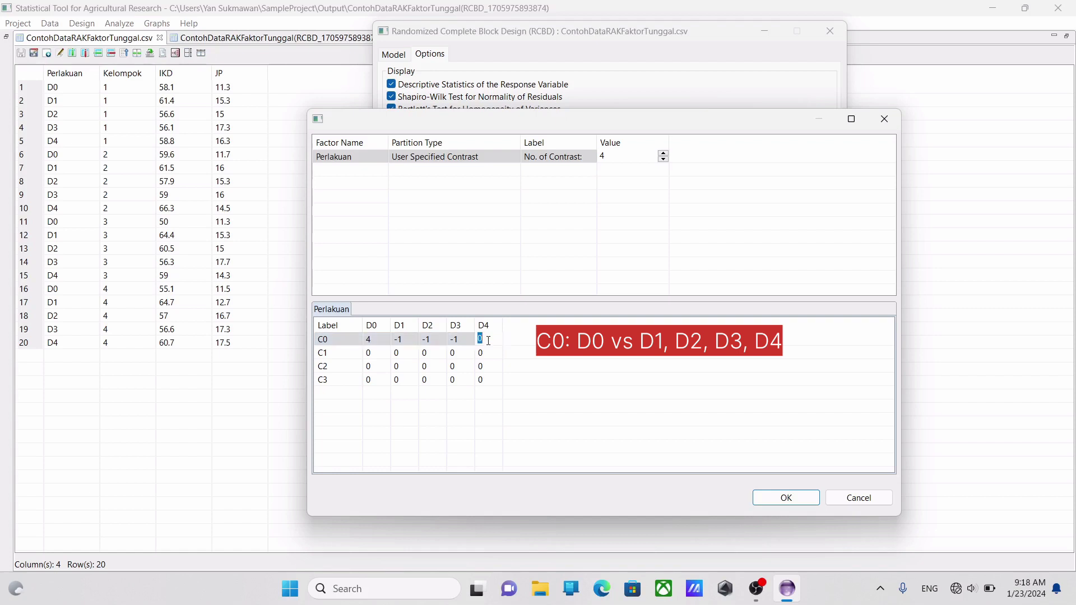
type("-1")
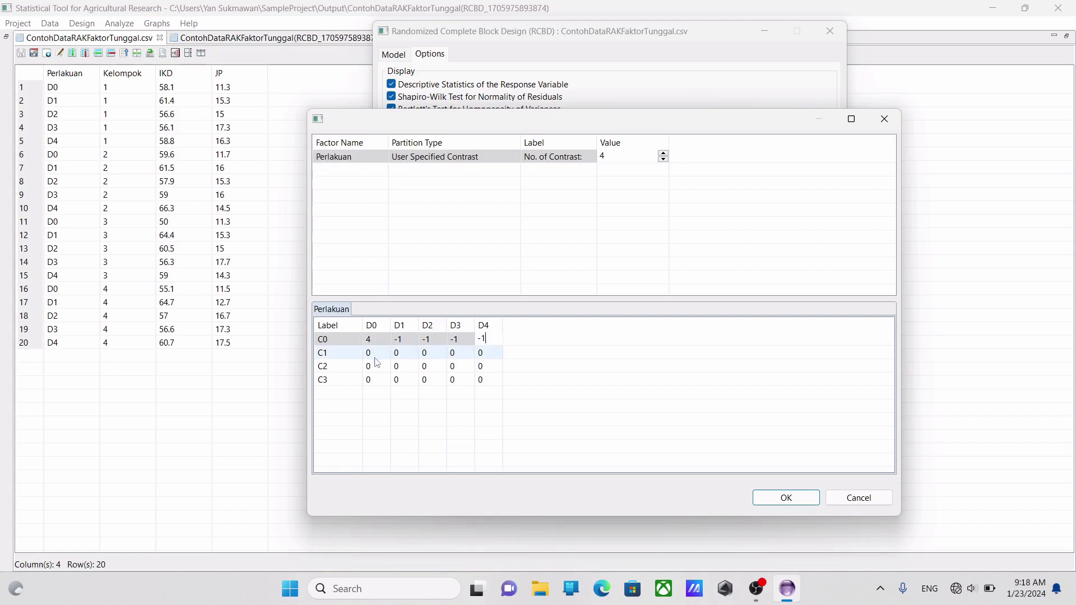
Fill in contrast C1 with coefficient 1 for D1 and D3 and -1 for D2 and D4.
left_click(397, 352)
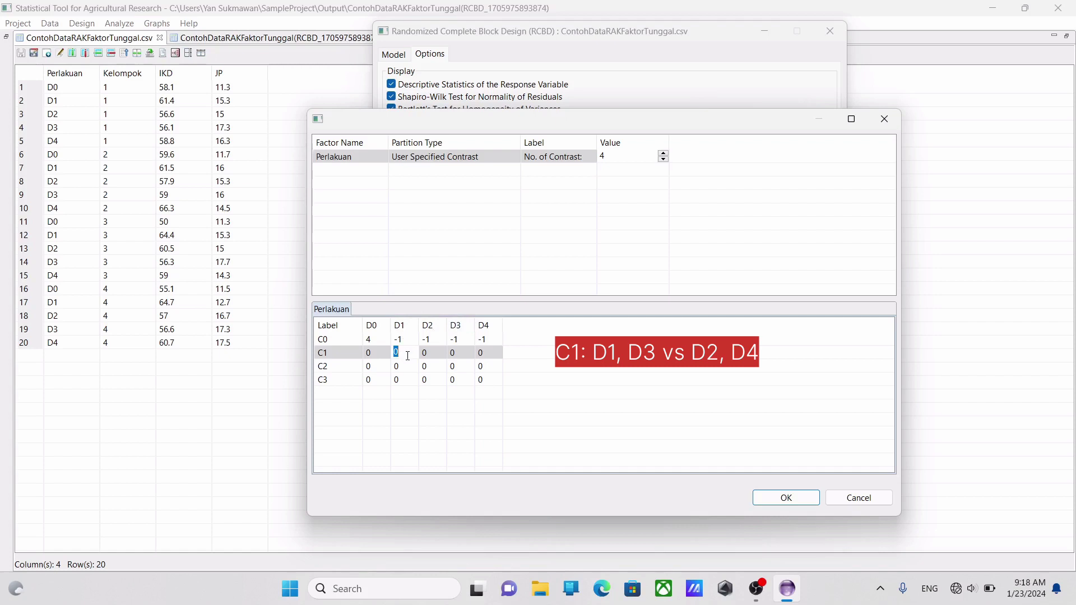
type("1")
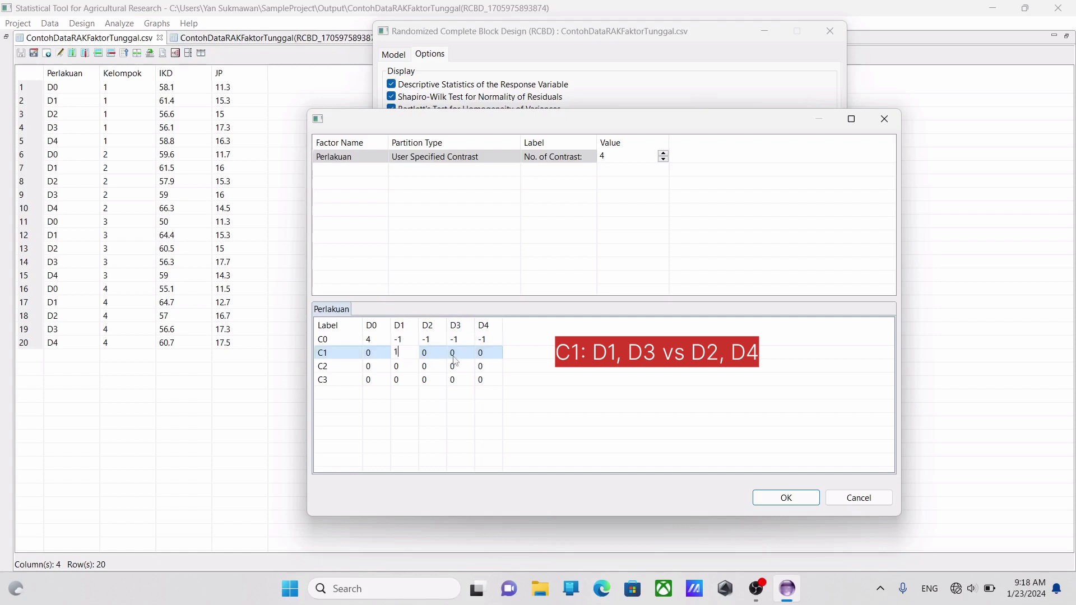
left_click(440, 353)
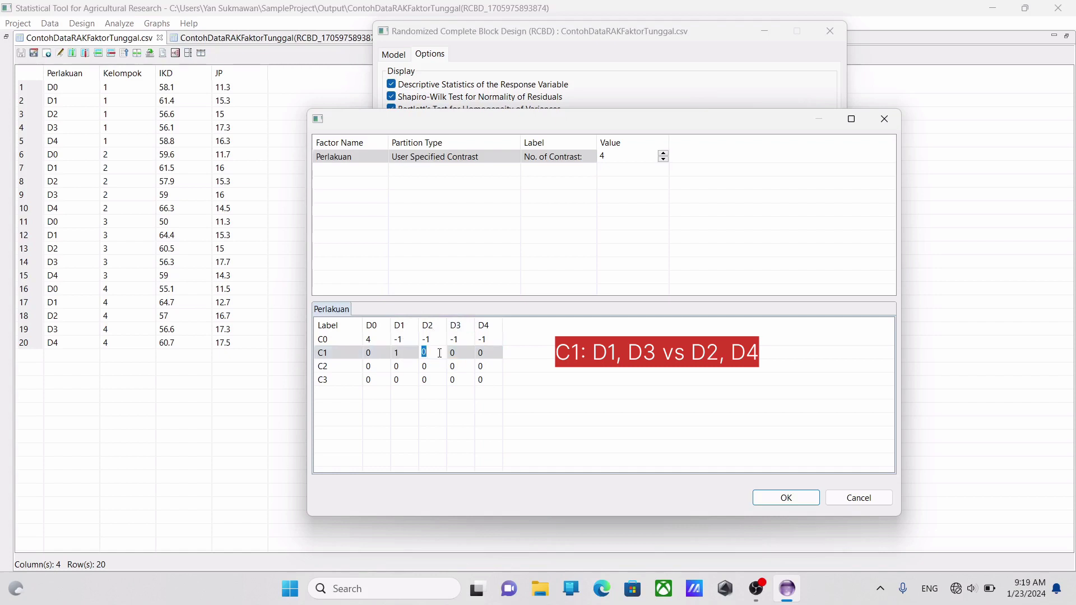
type("-1")
left_click(456, 354)
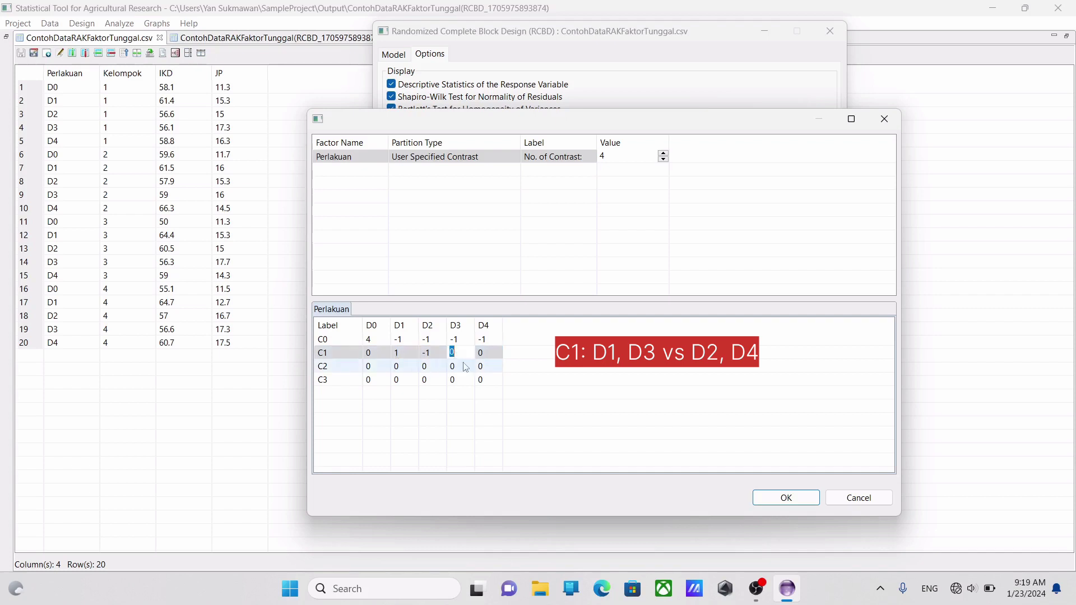
type("1")
left_click(486, 354)
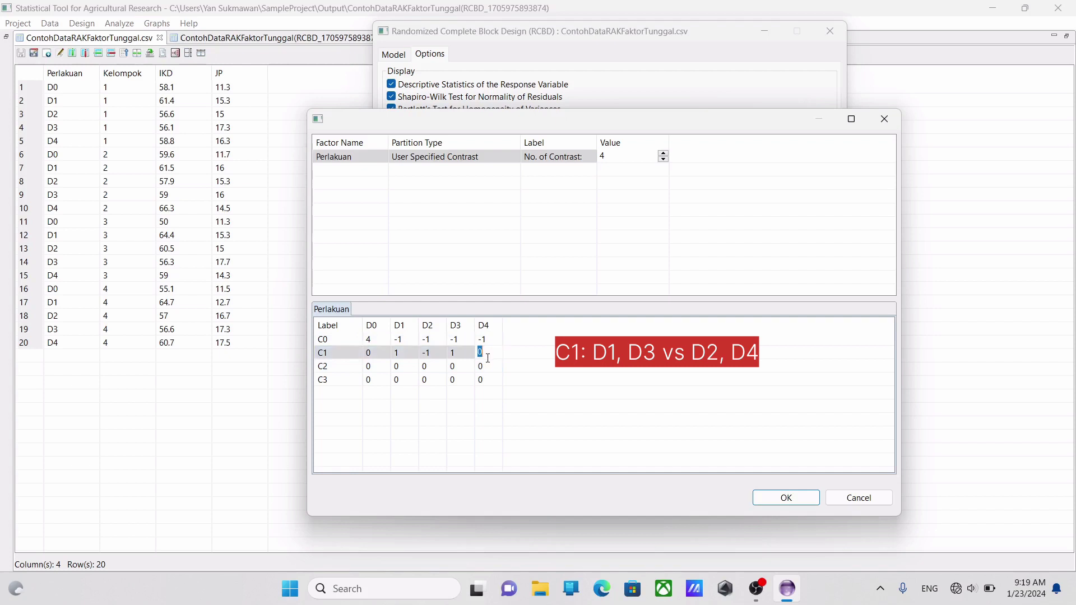
type("-1")
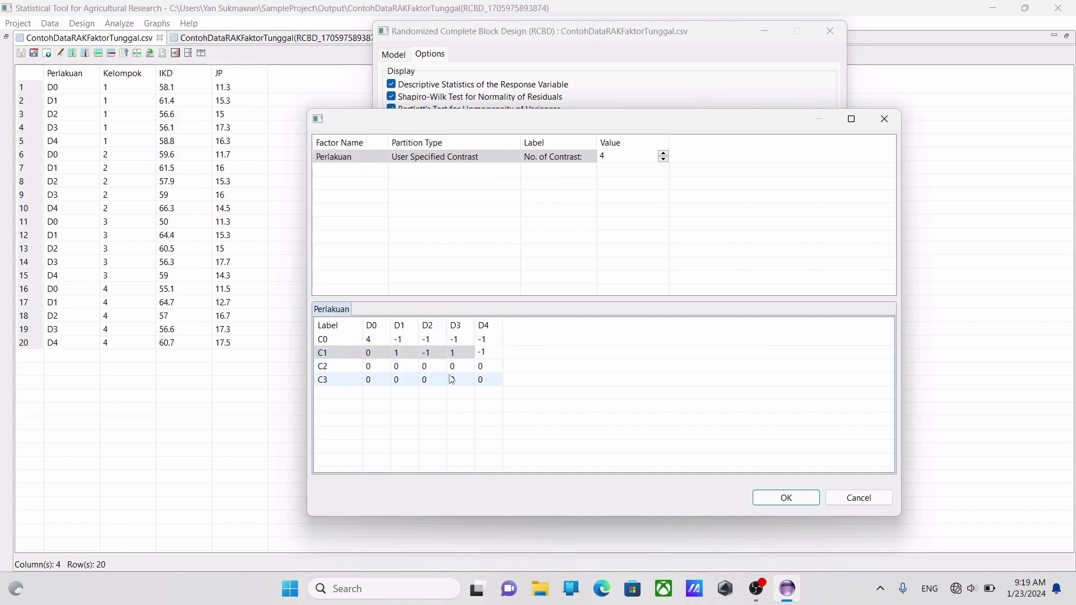
Fill in contrast C2 with coefficient 1 for D1 and -1 for D3.
left_click(396, 366)
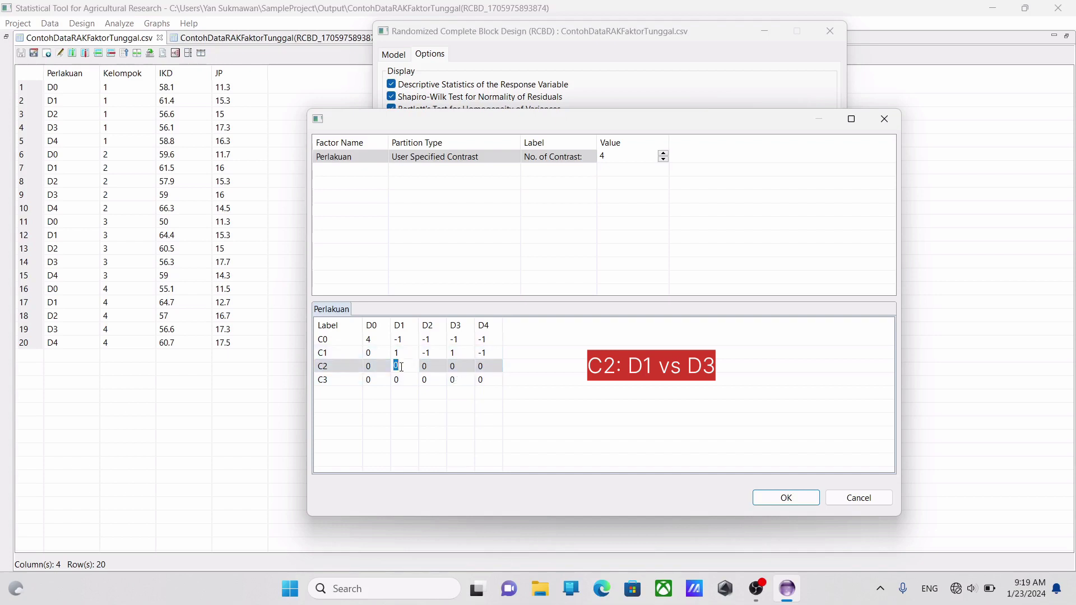
type("1")
left_click(461, 368)
type("-1")
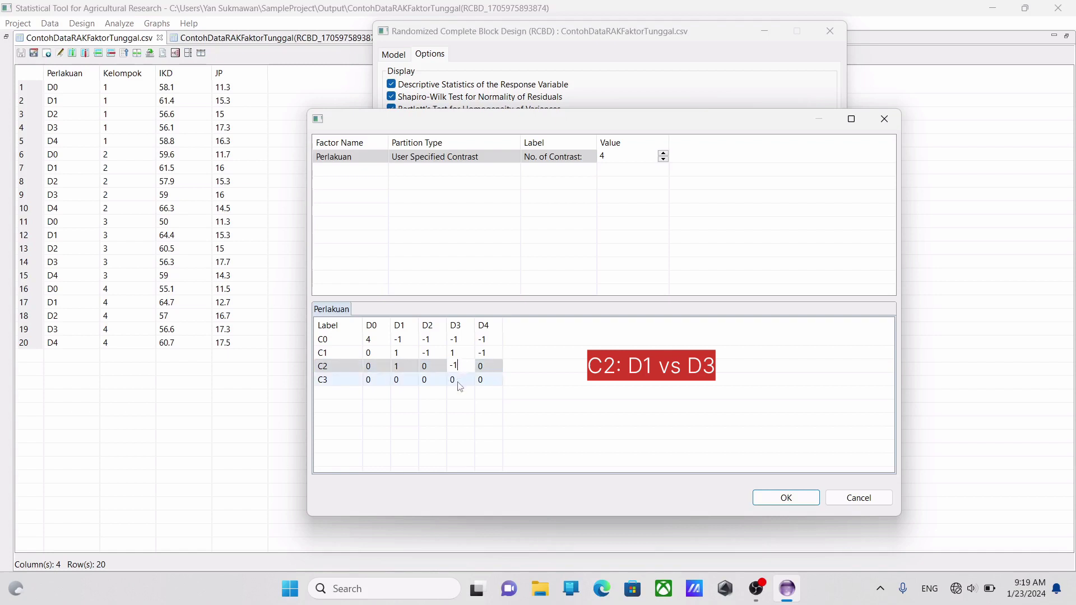
Fill in contrast C3 with coefficient 1 for D2 and -1 for D4.
left_click(427, 381)
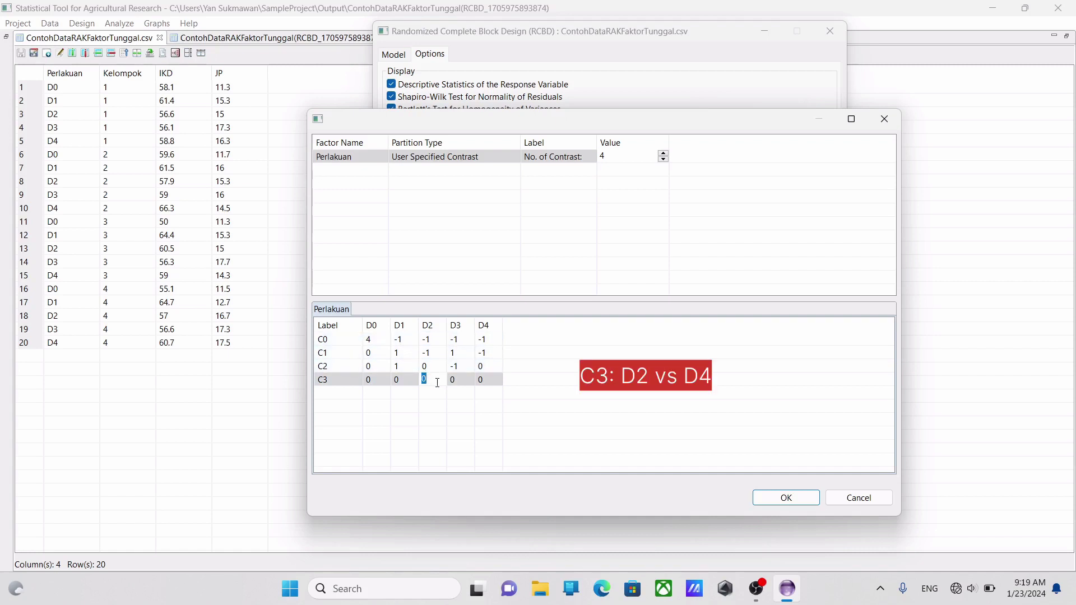
type("1")
left_click(482, 380)
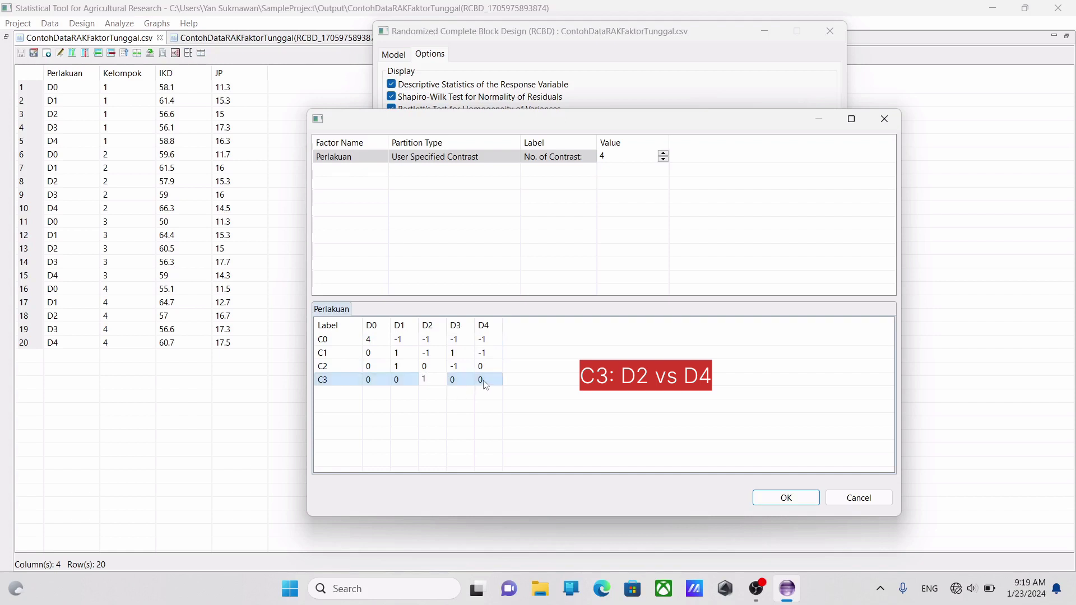
type("-1")
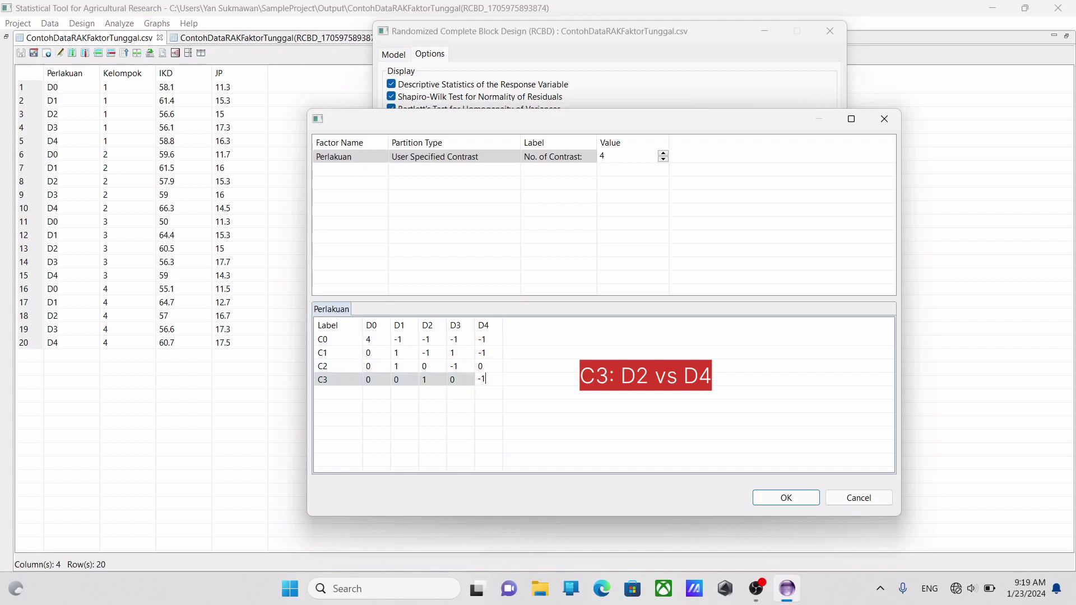
key("Return")
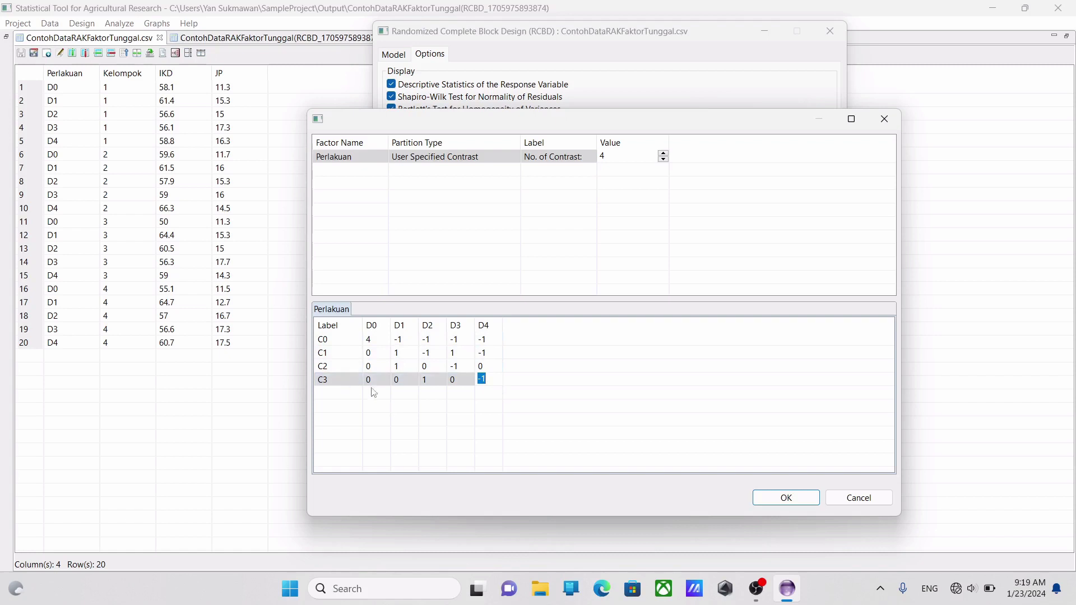
Apply the Perlakuan contrasts to run the contrast analysis, and clear the RCBD settings window away from the output.
left_click(809, 502)
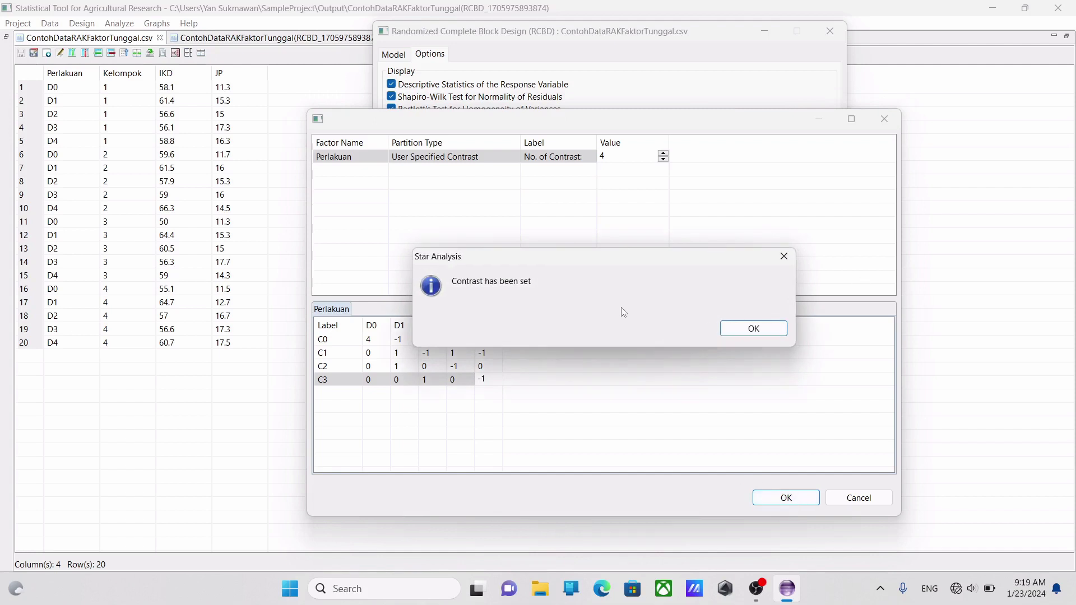
left_click(749, 330)
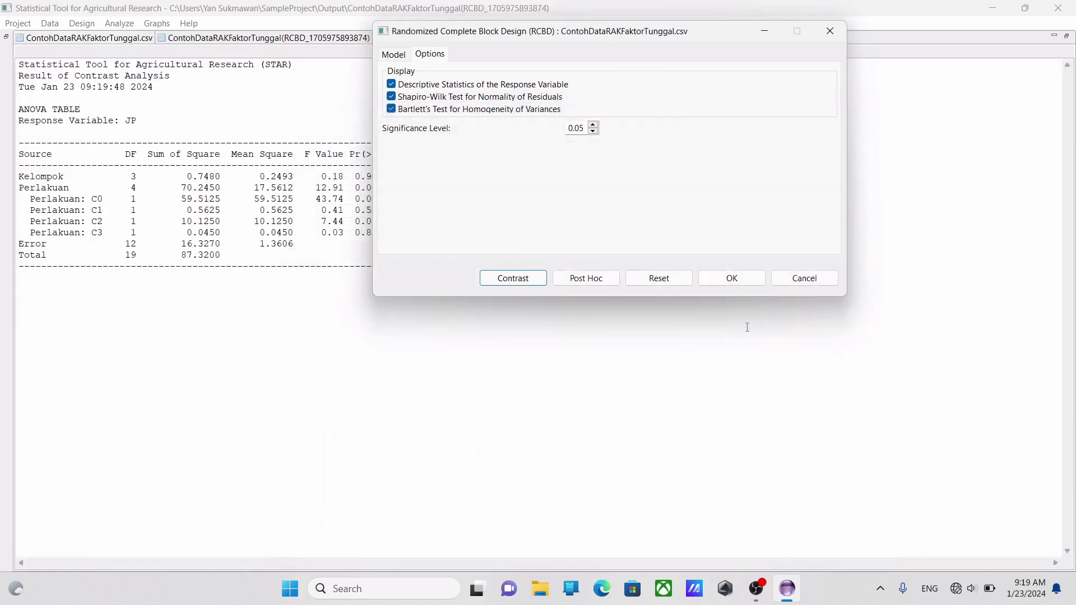
left_click(746, 282)
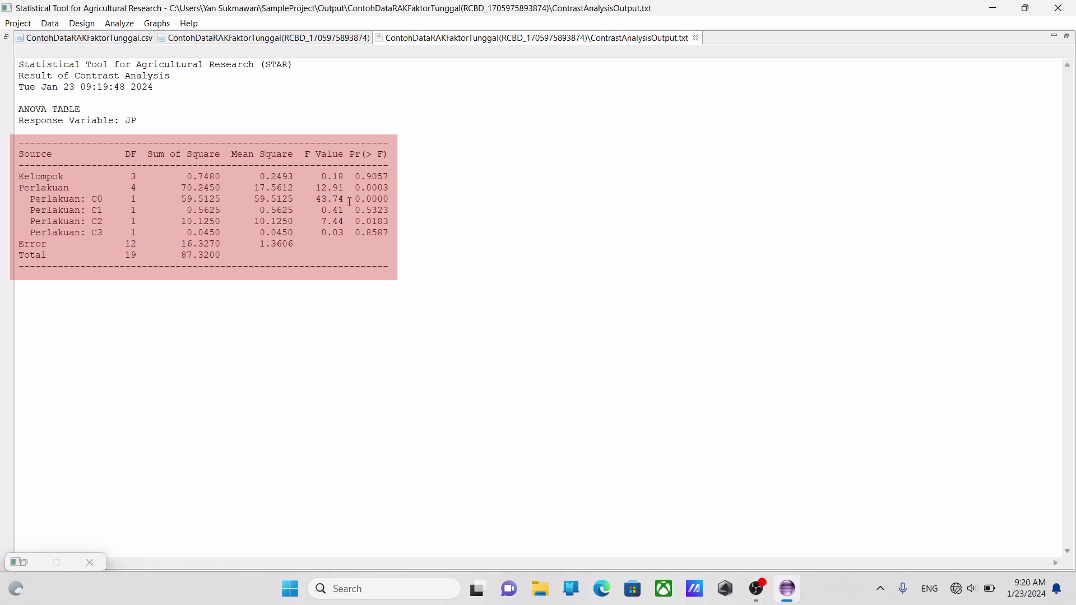
Examine the Pr(> F) values of contrasts C0, C1, C2 and C3 in the contrast ANOVA table for JP.
left_click_drag(354, 199, 389, 199)
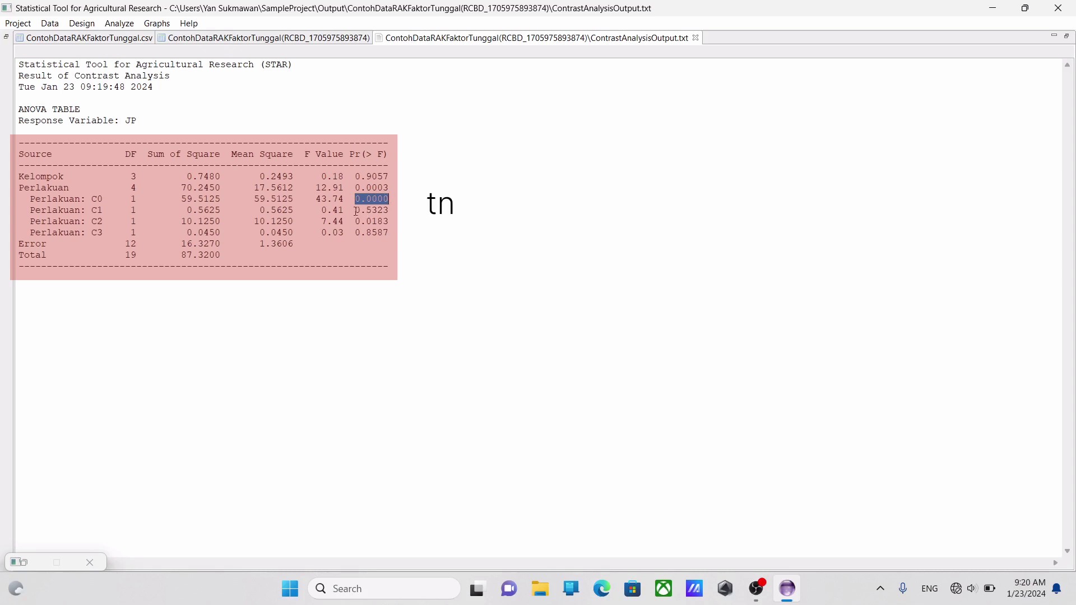
left_click_drag(356, 211, 392, 211)
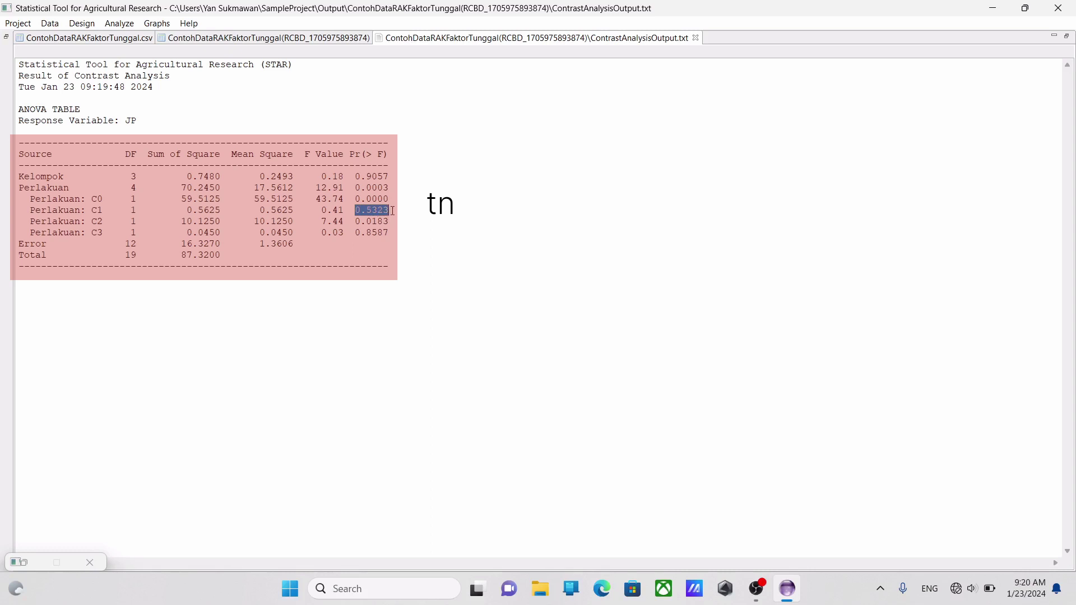
left_click_drag(357, 210, 390, 209)
left_click(356, 222)
left_click_drag(356, 223, 391, 222)
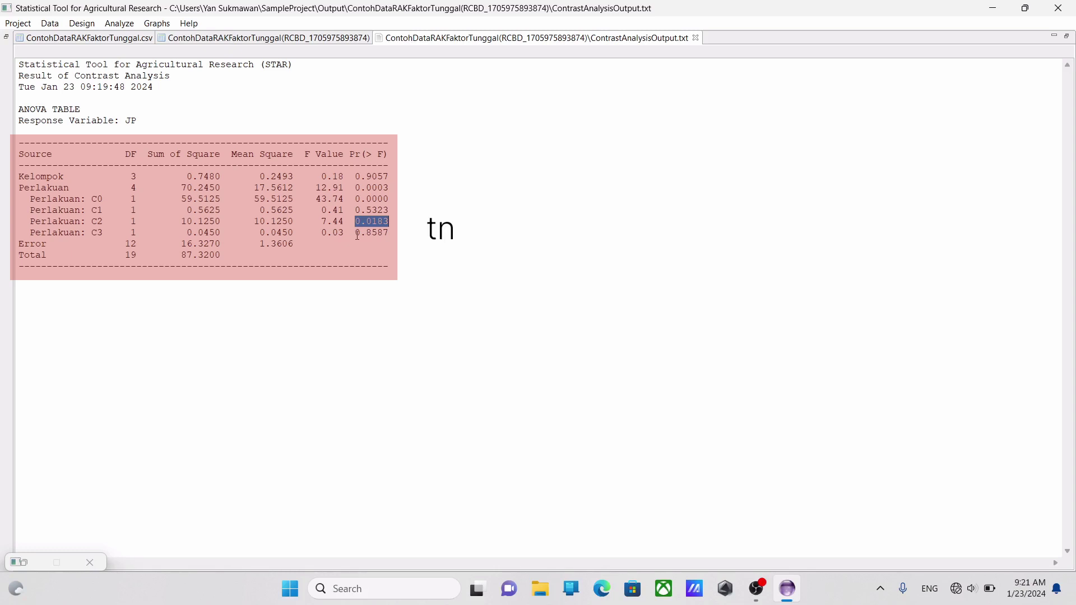
left_click_drag(354, 233, 391, 233)
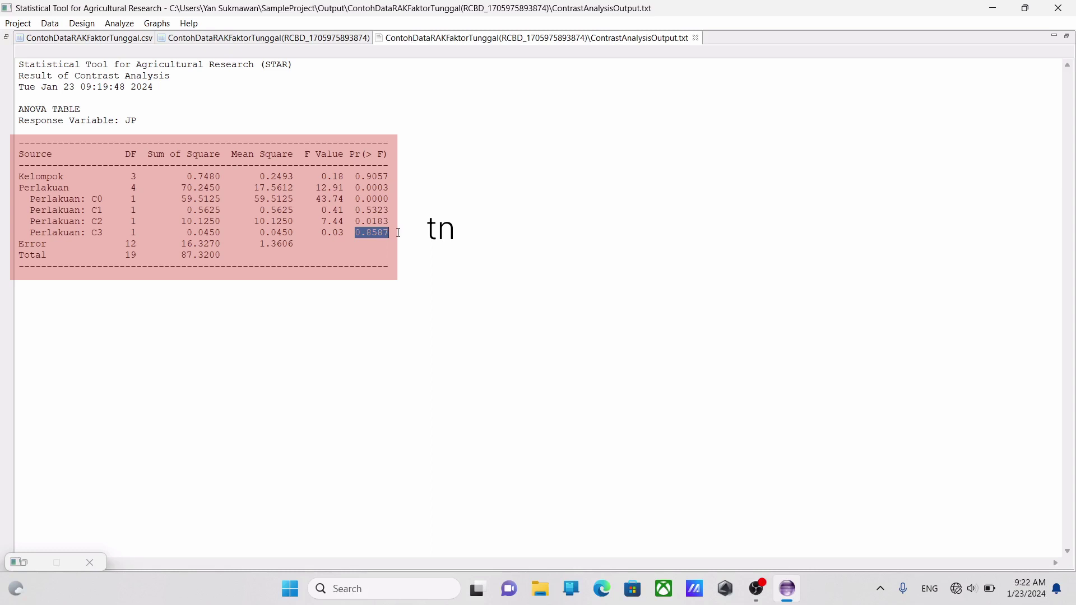
left_click(398, 231)
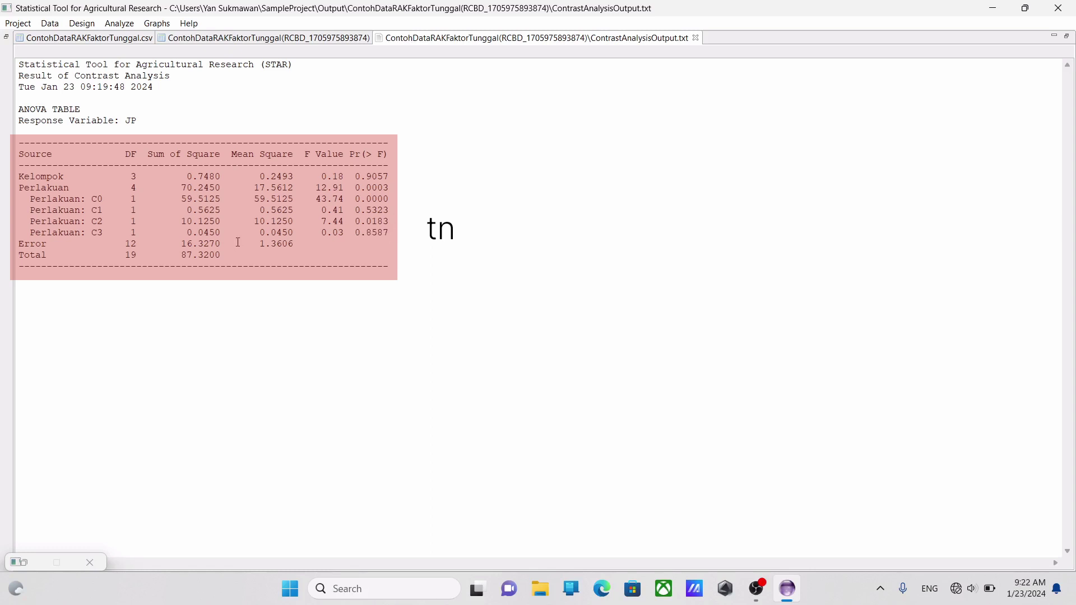